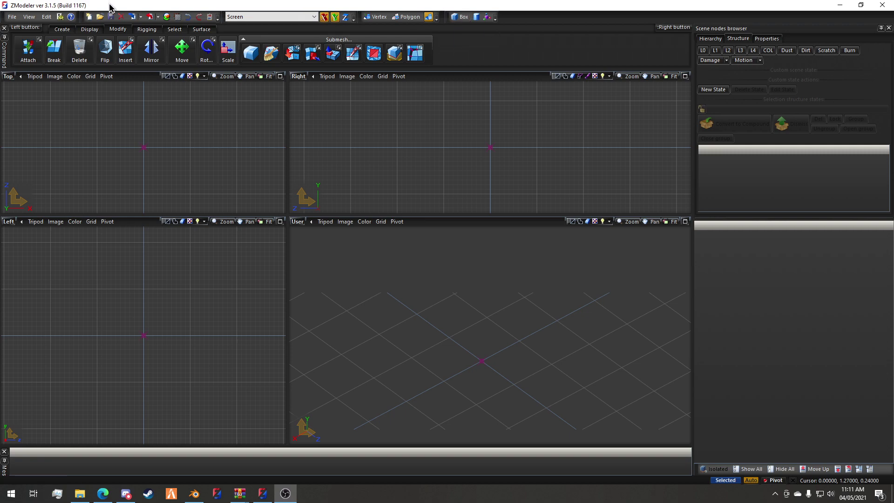
Start a model import and browse to the Exported folder under Lore Friendly, Benefactor, Schwarzer Race Spec.
left_click(133, 17)
left_click(168, 119)
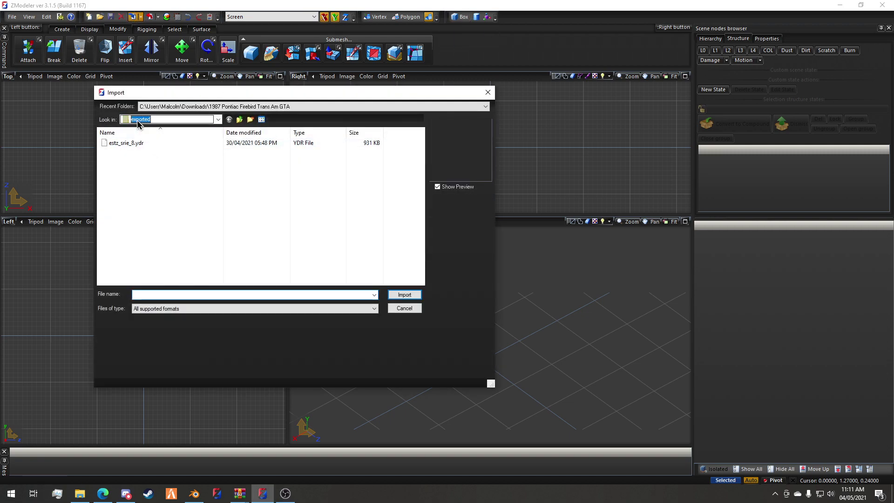
left_click(175, 299)
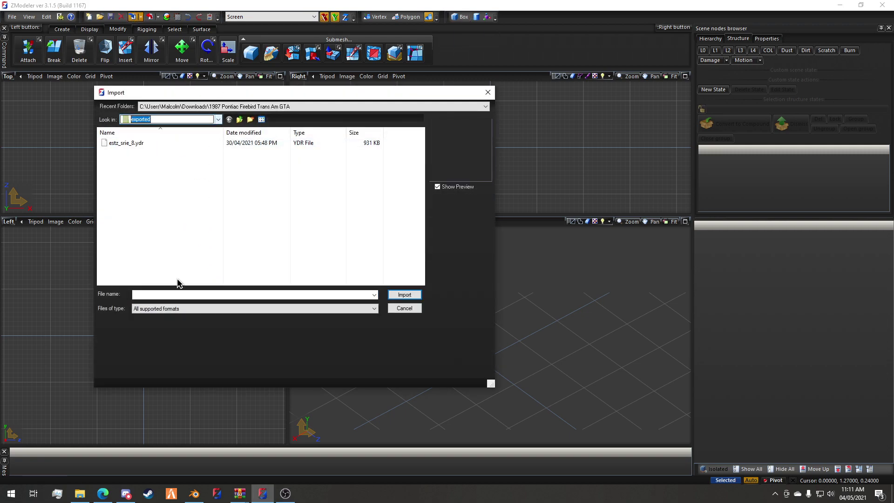
left_click(135, 119)
left_click(172, 280)
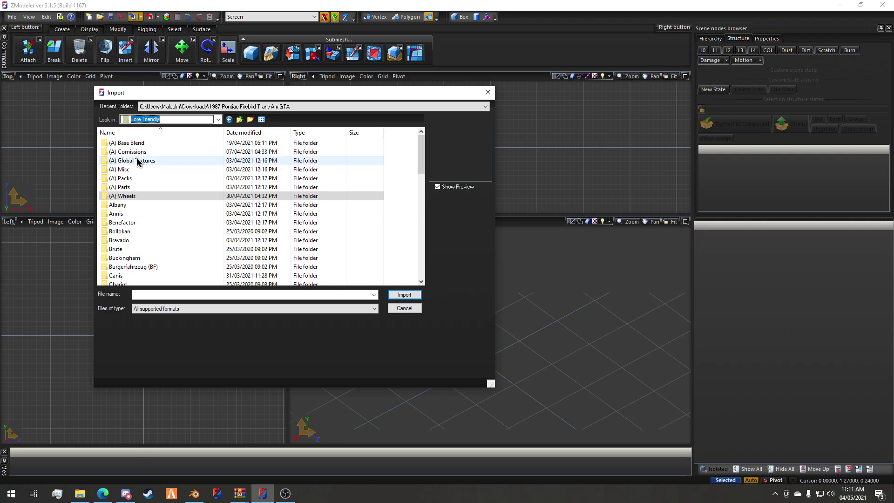
left_click(137, 160)
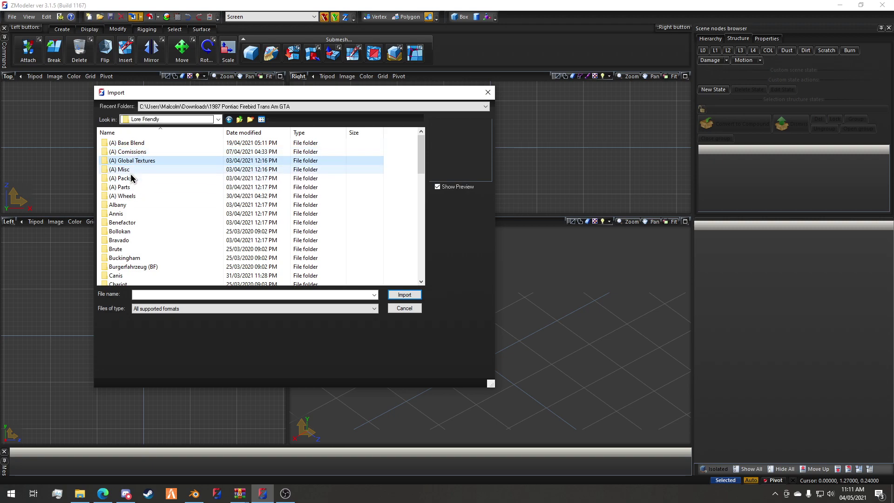
left_click(131, 172)
double_click(122, 222)
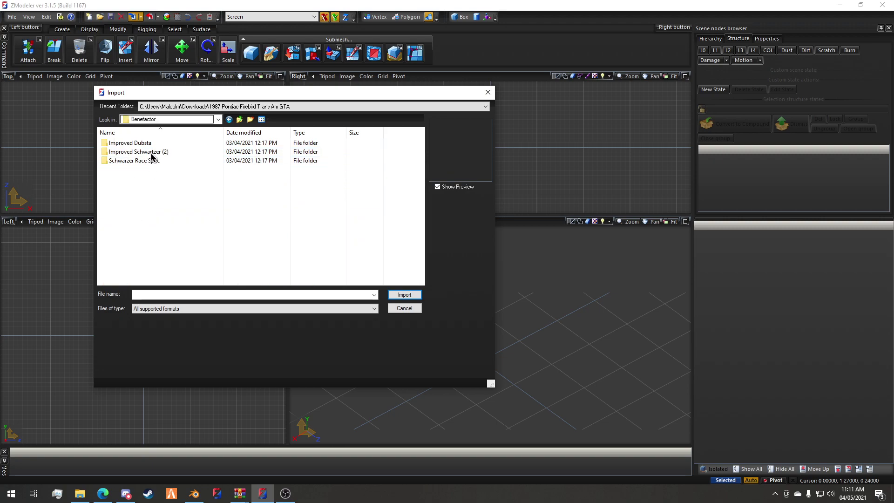
double_click(148, 161)
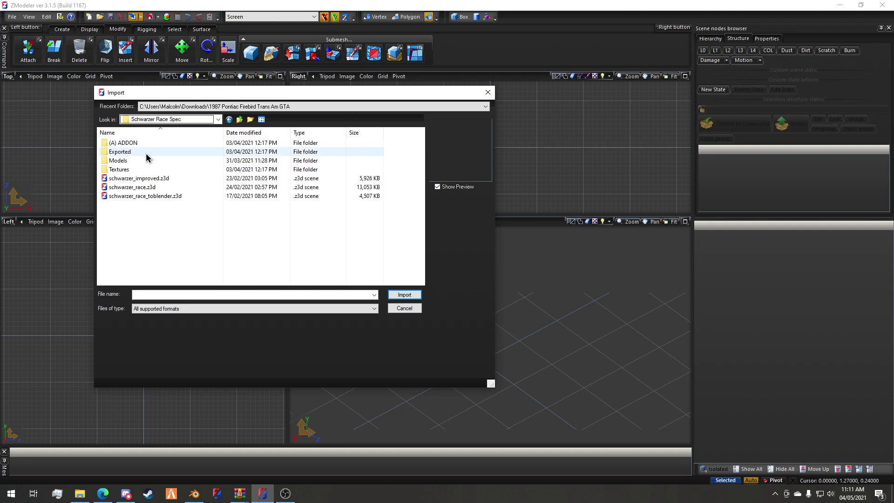
double_click(120, 152)
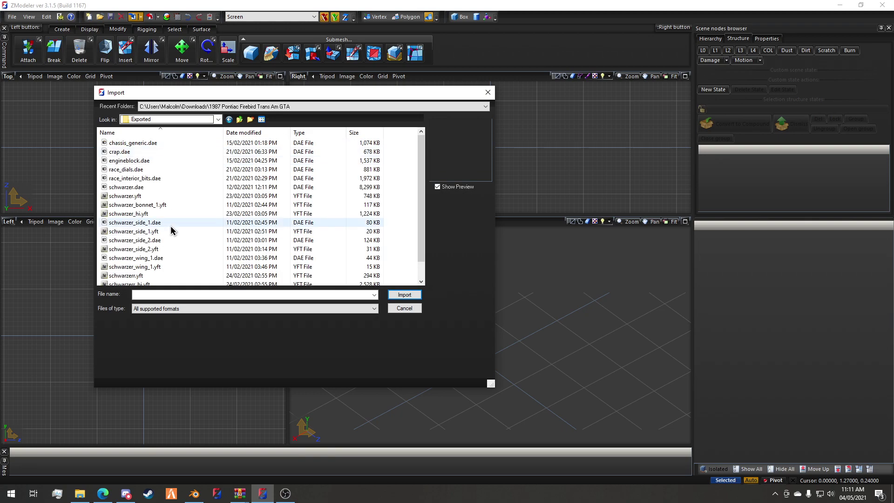
Import schwarzer.yft and schwarzer_hi.yft together, with vehshare.ytd added as a preloaded texture pack.
scroll(163, 218, "down", 1)
left_click(139, 196)
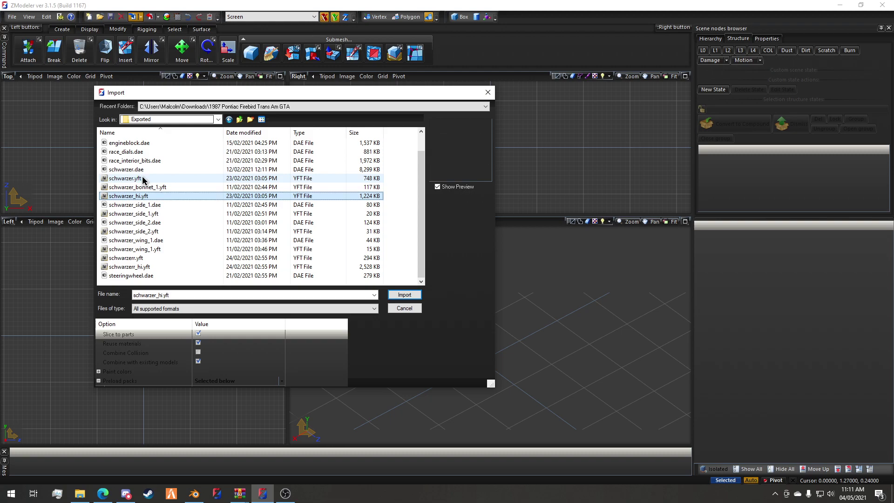
left_click(143, 179, "ctrl")
scroll(279, 345, "down", 1)
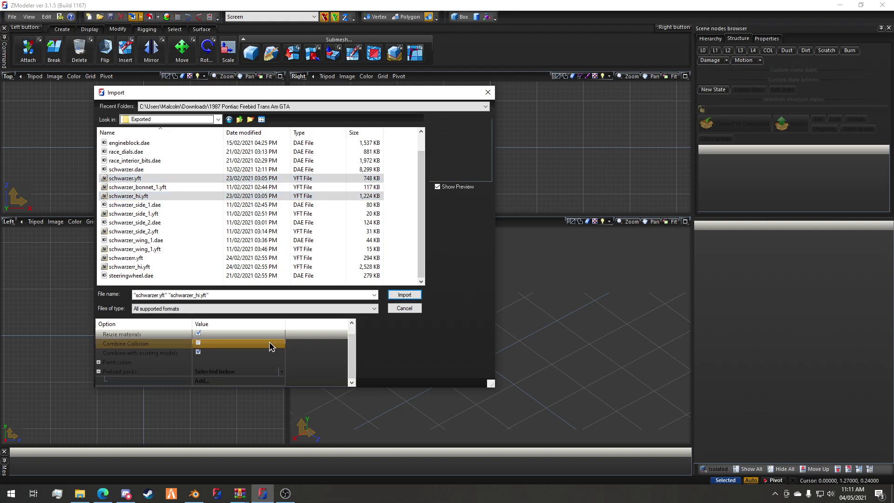
left_click(219, 383)
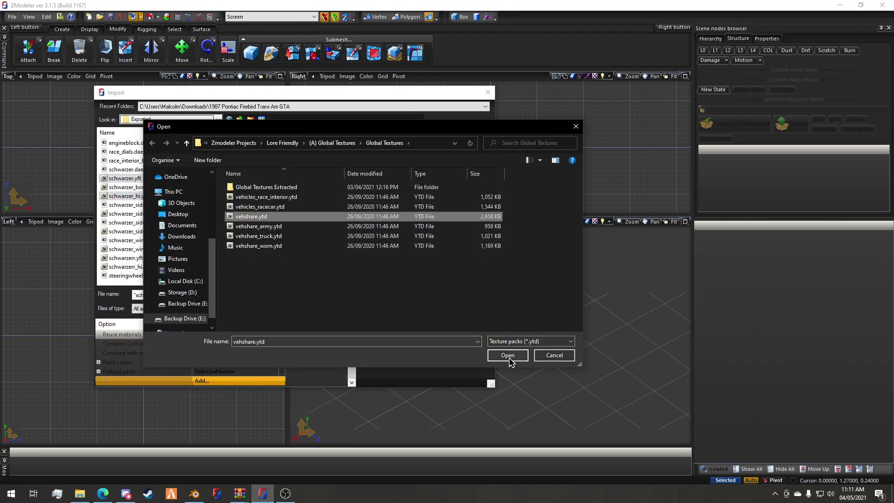
key("Return")
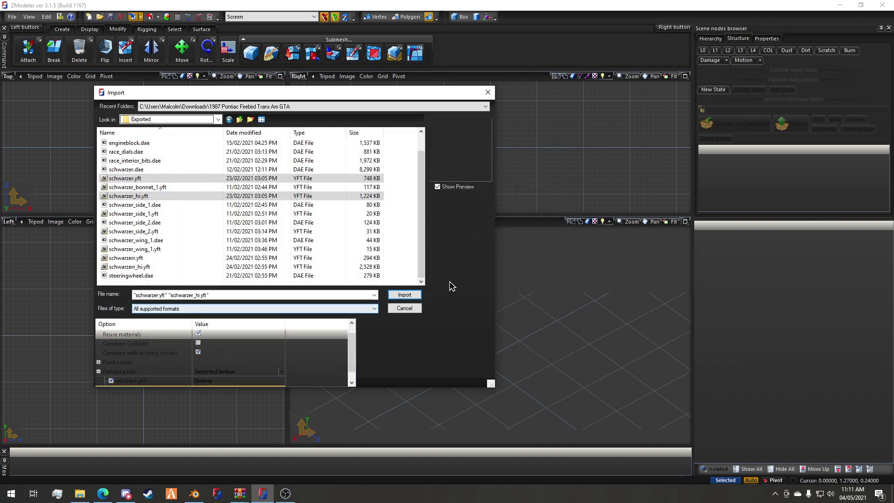
left_click(405, 295)
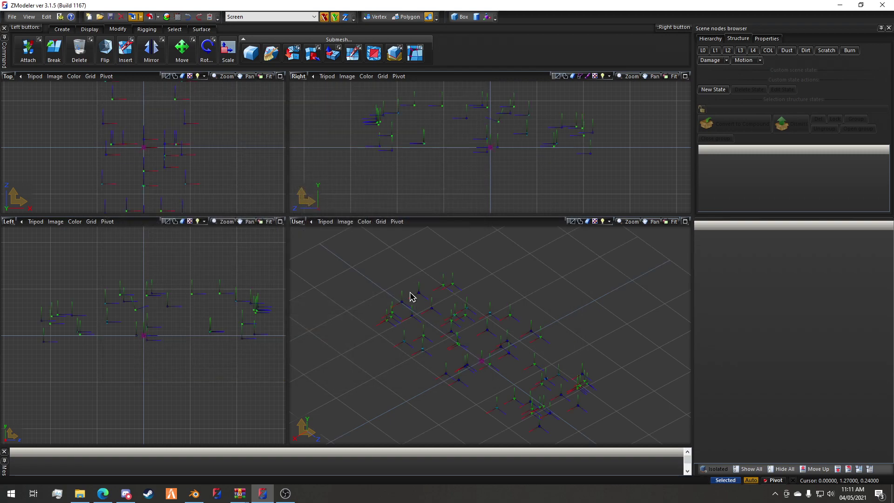
Maximize the User view and display the L0 detail level of the imported car.
left_click(685, 222)
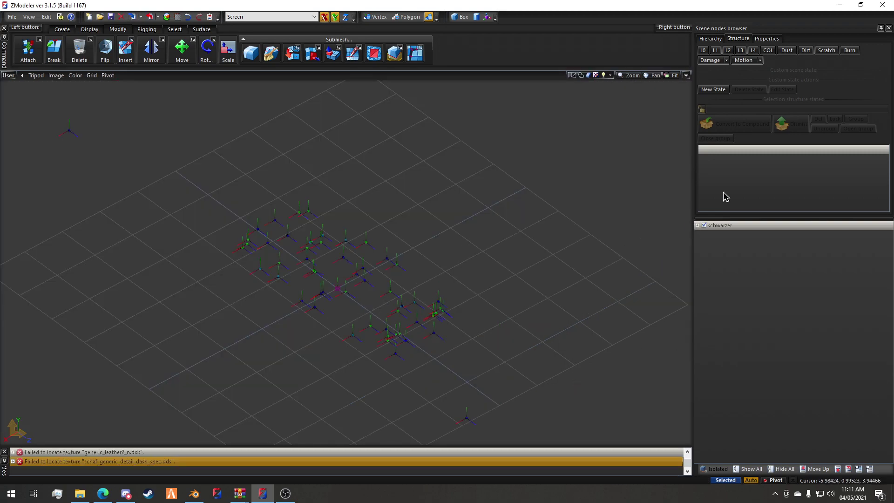
left_click(704, 54)
middle_click_drag(497, 204, 385, 263)
scroll(344, 284, "up", 4)
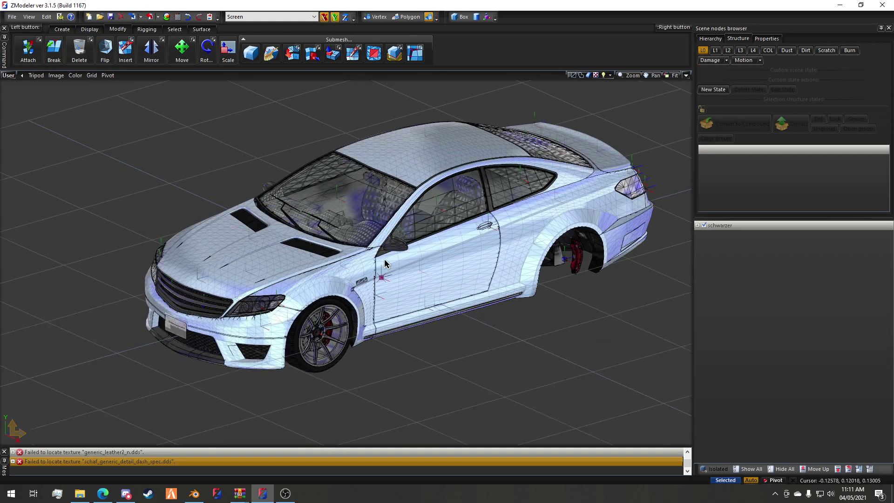
Compare the car's lower-detail levels with L0 and examine the roof up close.
scroll(385, 263, "down", 2)
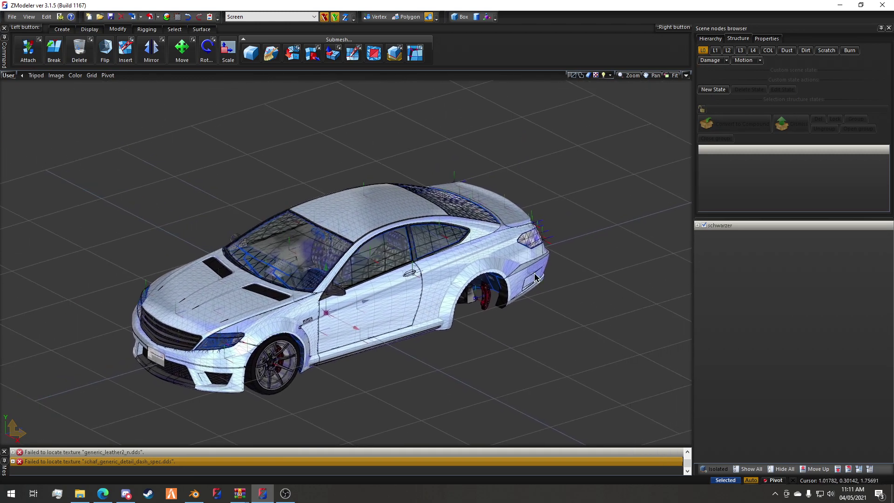
left_click(741, 50)
left_click(701, 51)
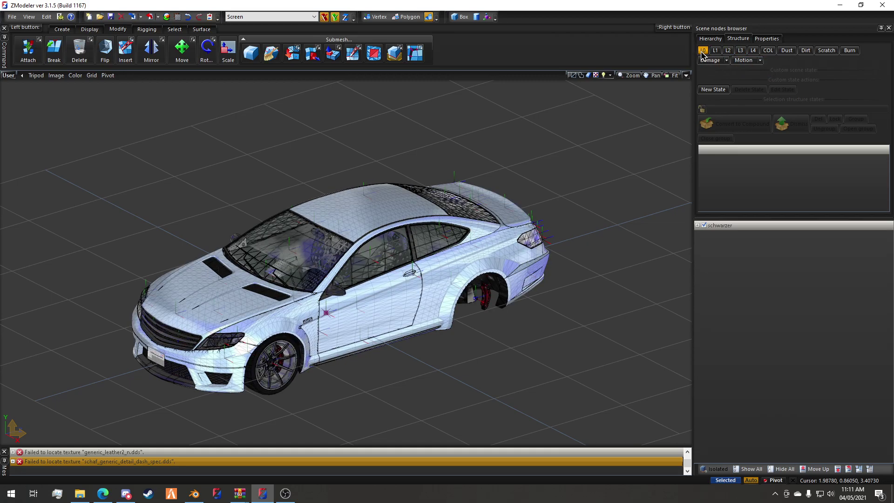
middle_click_drag(637, 218, 278, 208)
scroll(331, 261, "up", 4)
scroll(232, 264, "up", 2)
scroll(198, 222, "down", 3)
scroll(385, 217, "up", 4)
scroll(385, 218, "up", 3)
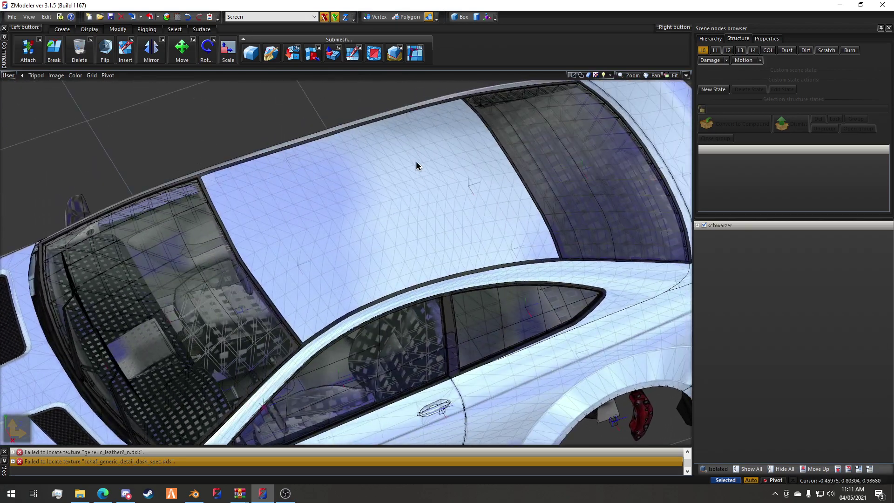
scroll(399, 260, "down", 7)
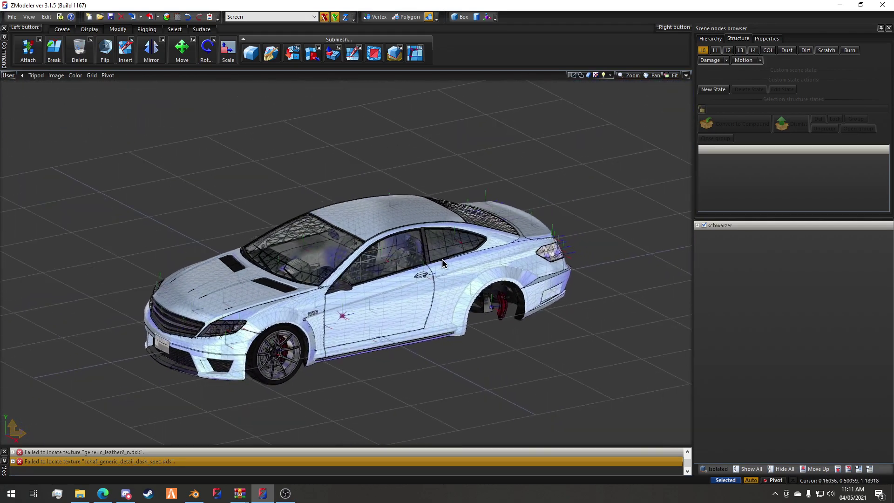
Expand the schwarzer chassis hierarchy and identify the bodyshell by hiding it and showing it again.
double_click(699, 225)
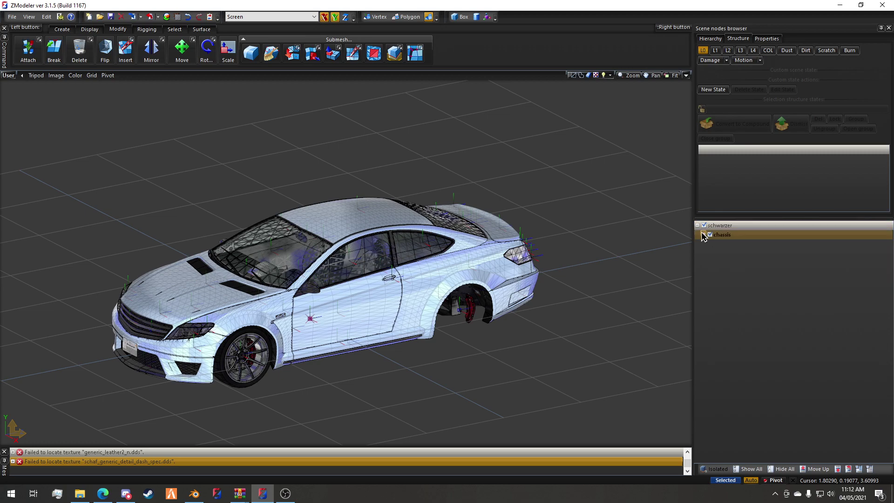
left_click(744, 254)
scroll(747, 257, "up", 2)
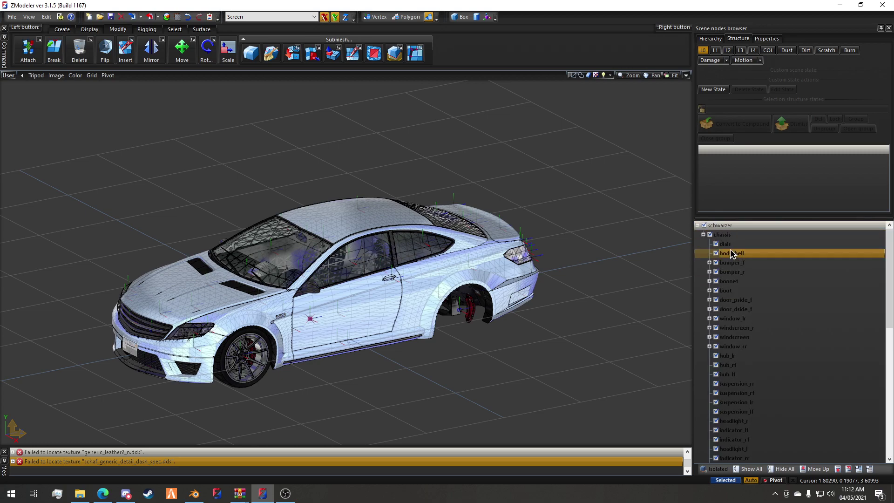
left_click(724, 235)
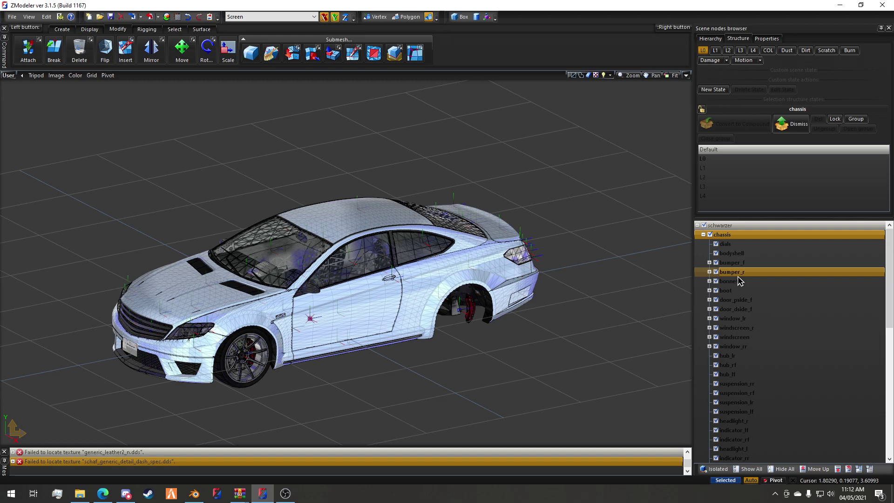
left_click(730, 254)
left_click(717, 253)
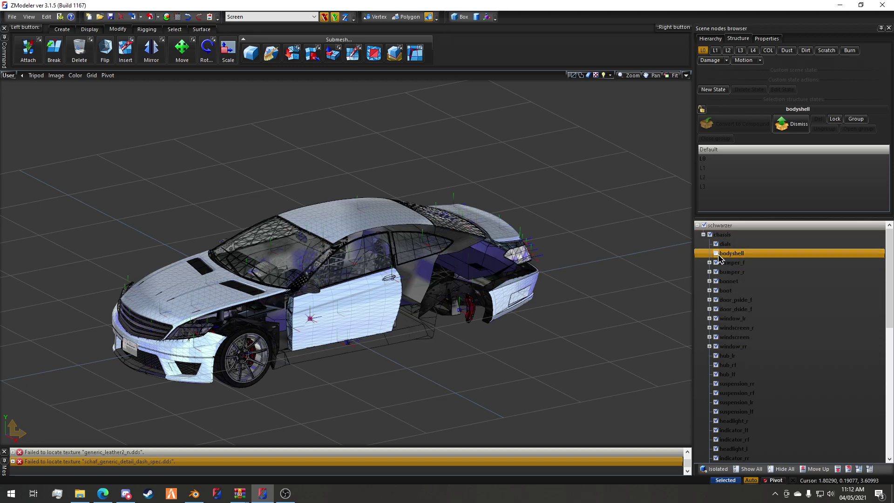
left_click(717, 254)
Find the misc_b roof panel in the chassis hierarchy and display it in isolation.
scroll(750, 284, "down", 3)
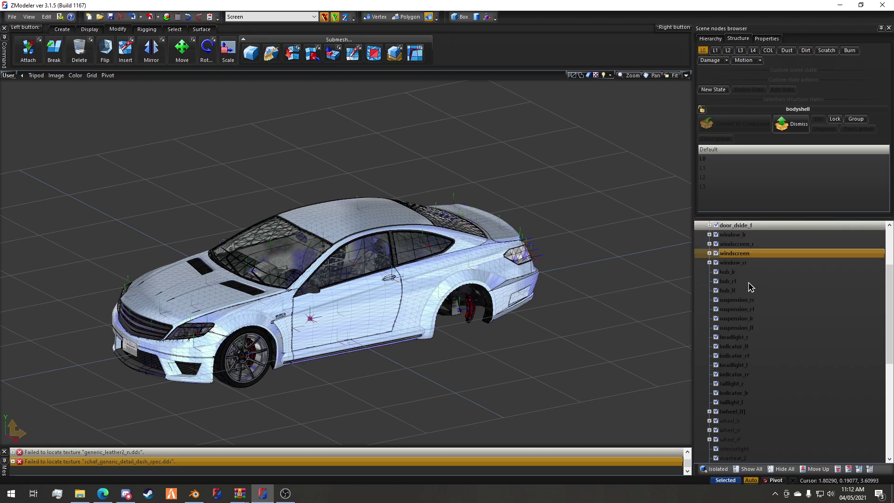
scroll(750, 286, "down", 4)
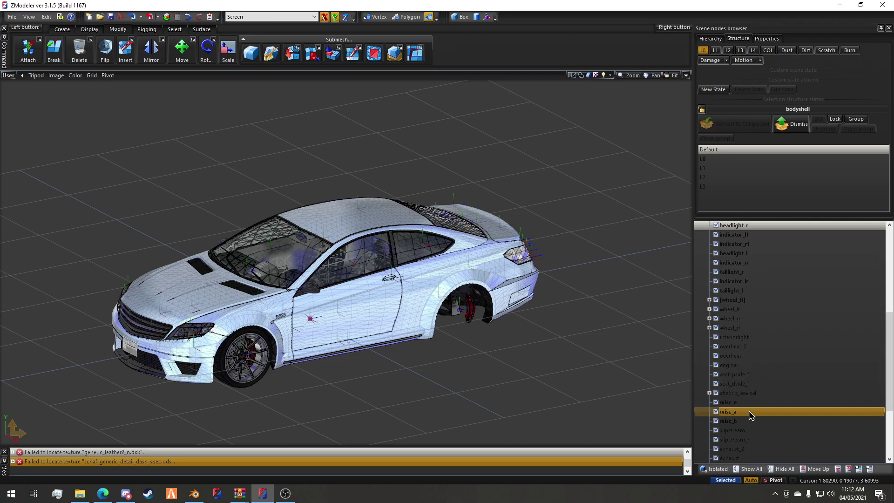
left_click(750, 415)
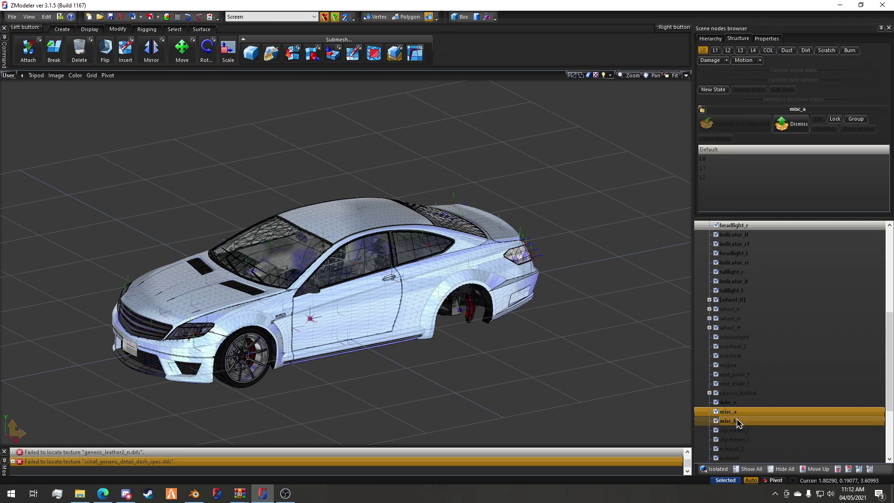
left_click(737, 421)
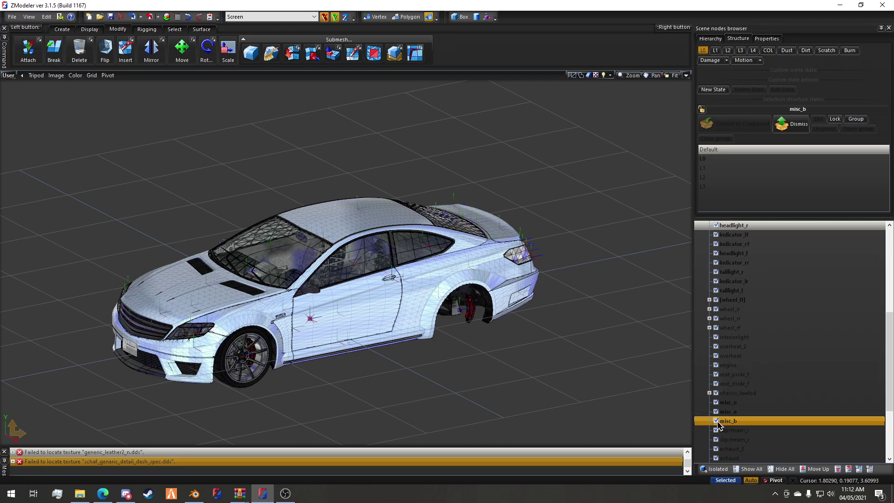
left_click(722, 474)
scroll(371, 208, "up", 4)
middle_click_drag(403, 164, 402, 166)
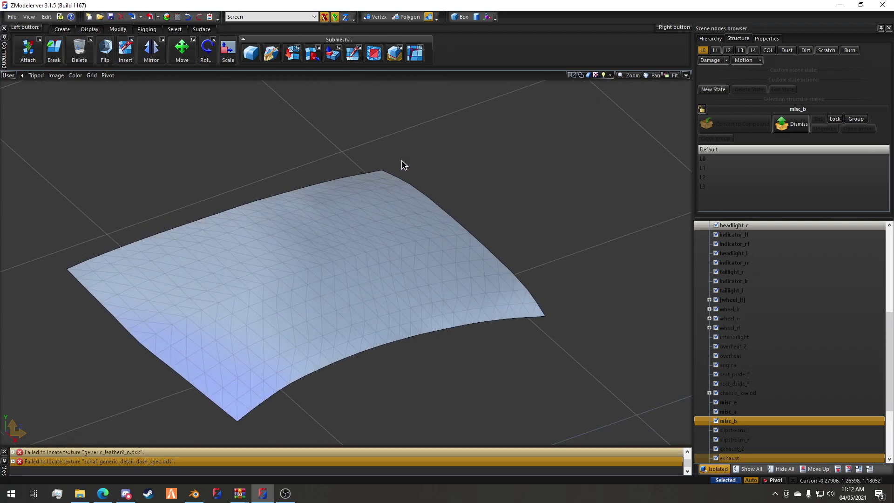
scroll(344, 156, "down", 1)
Duplicate the vehicle_generic_detail2 material and name the copy custom_carbon.
left_click(166, 17)
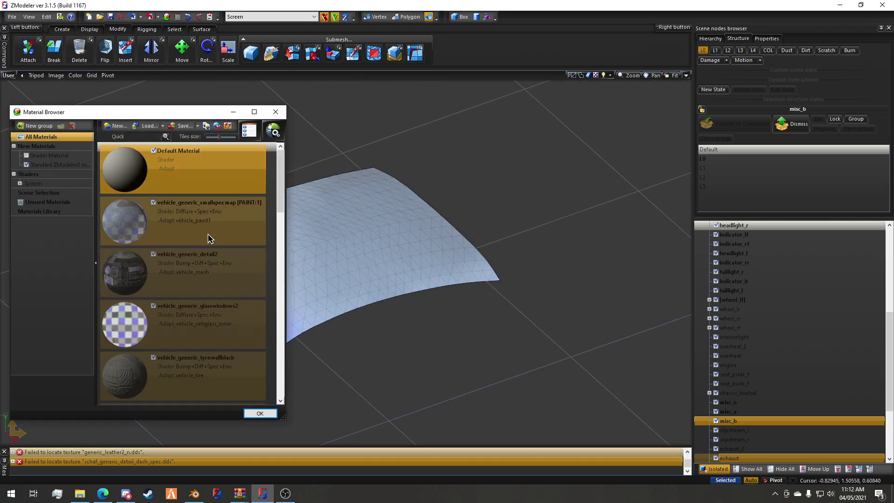
left_click_drag(284, 418, 475, 410)
left_click(271, 265)
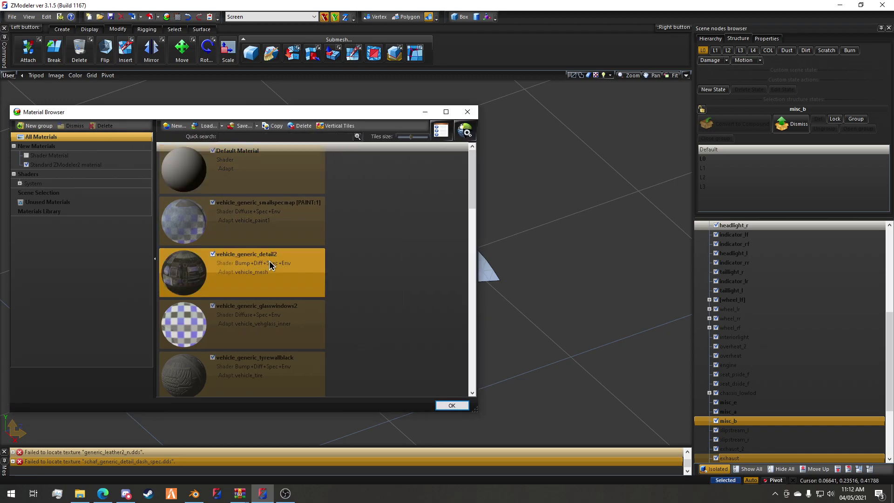
left_click(279, 127)
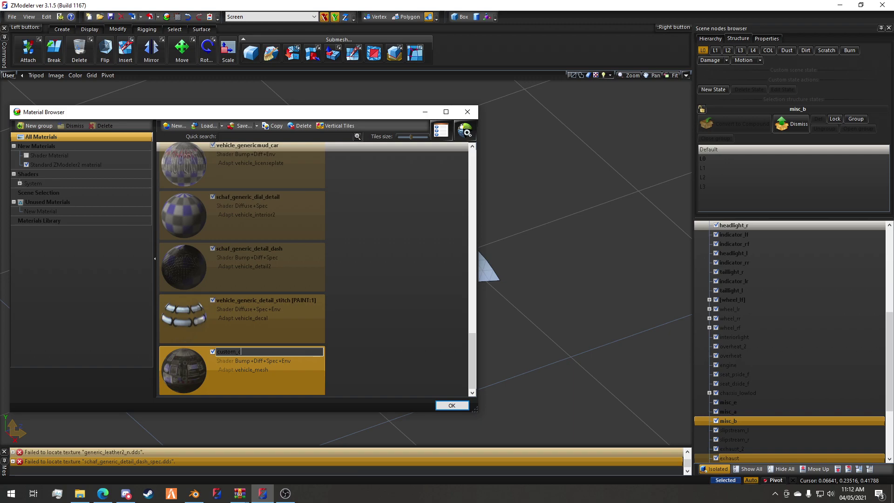
key("Return")
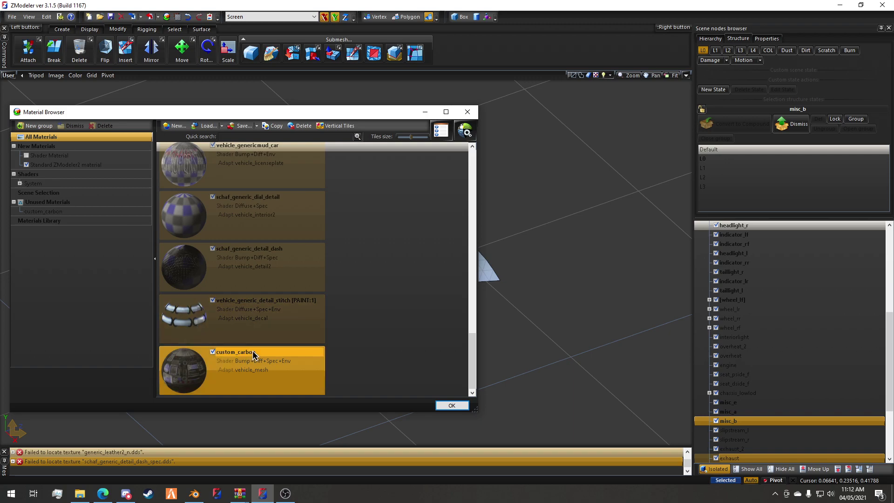
Set the diffuse colour of the custom_carbon material to white.
double_click(201, 375)
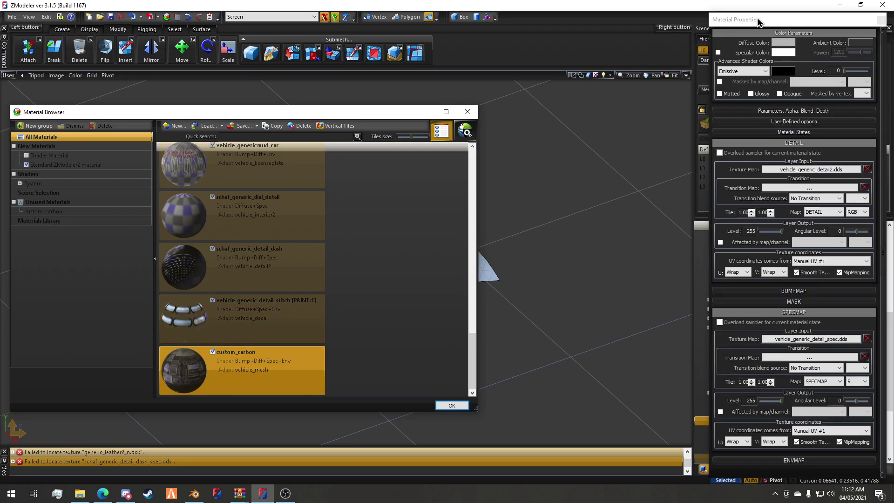
left_click_drag(758, 20, 279, 9)
left_click(311, 33)
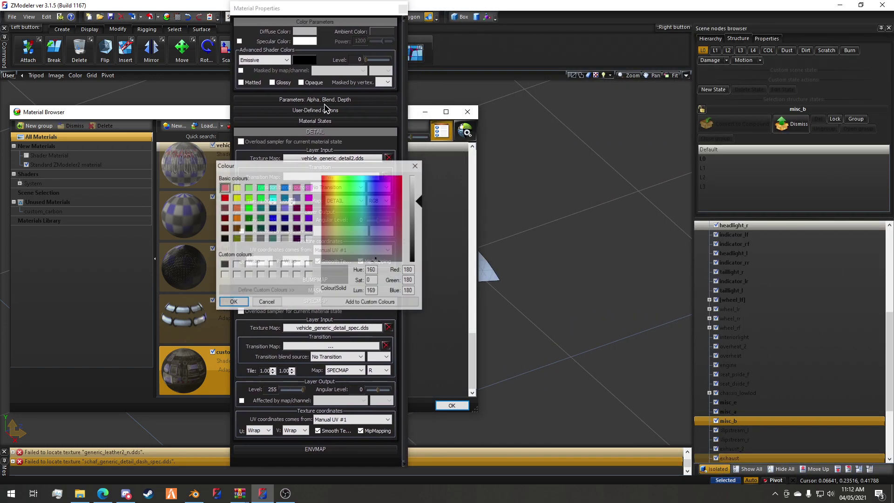
left_click(236, 305)
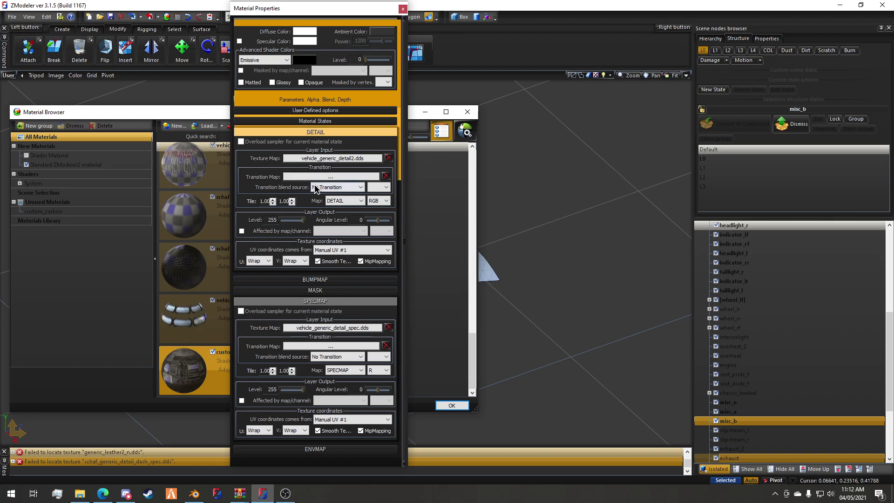
Open the texture choice for the DETAIL layer of custom_carbon and create a texture group named schwarzer_hi.yft.
left_click(333, 159)
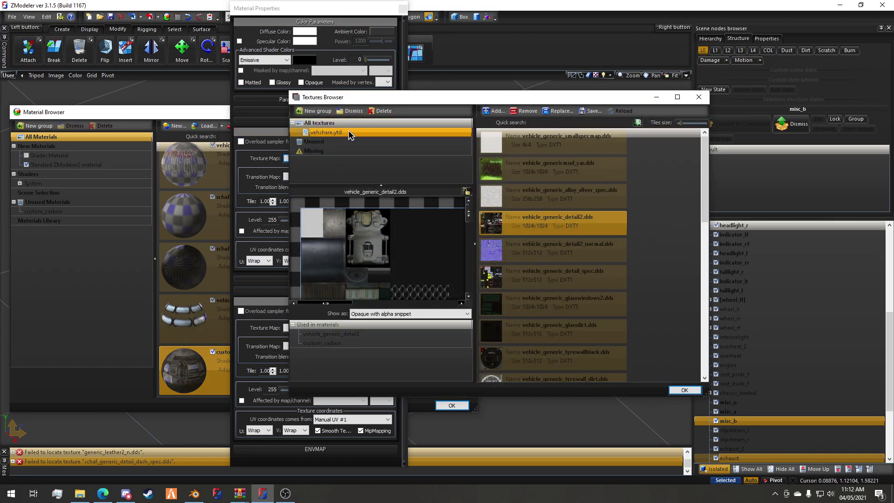
left_click(313, 112)
left_click(350, 142)
left_click_drag(350, 141, 212, 134)
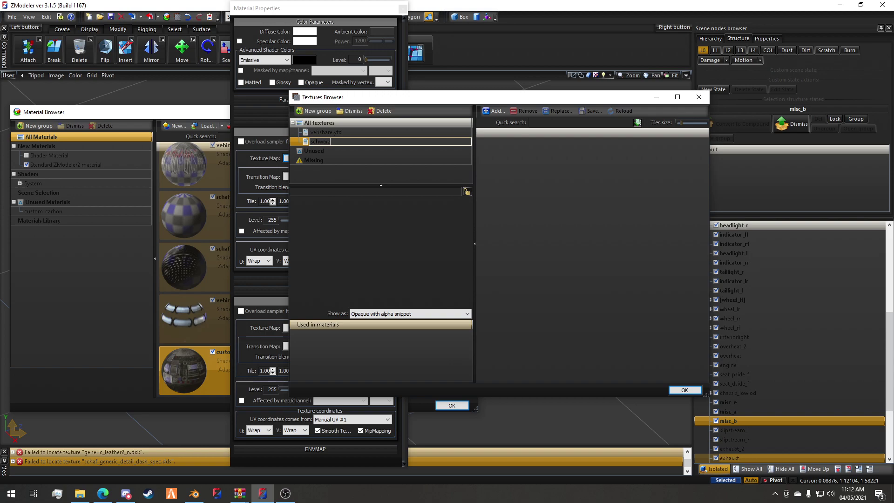
type("schwarzer_hi.yft")
key("Return")
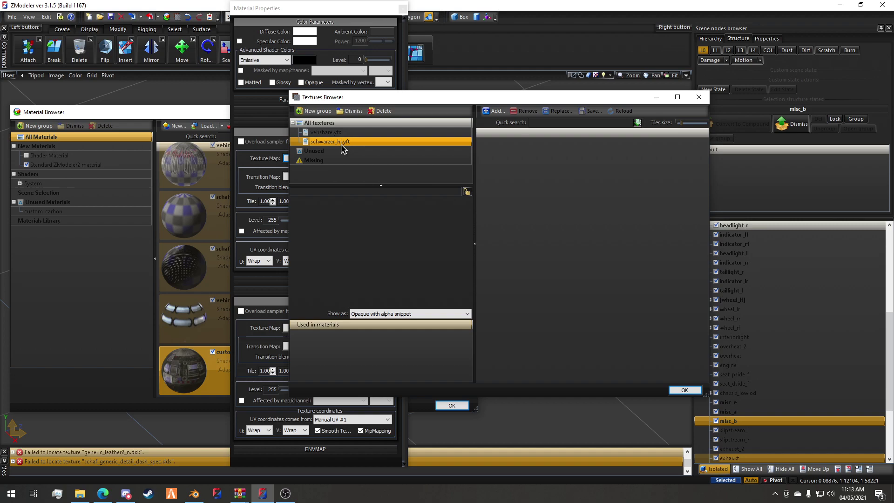
Rename the new texture group to schwarzer.yft, and restore its name to schwarzer_hi.yft.
left_click(338, 141)
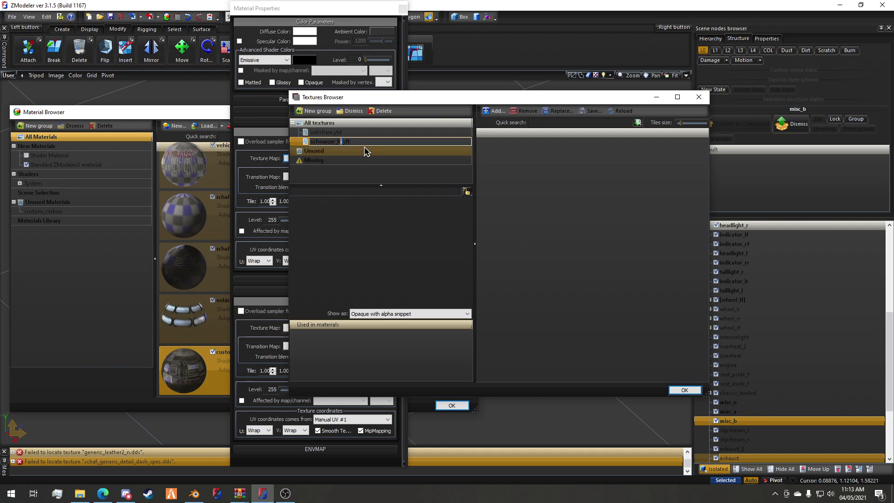
key("Return")
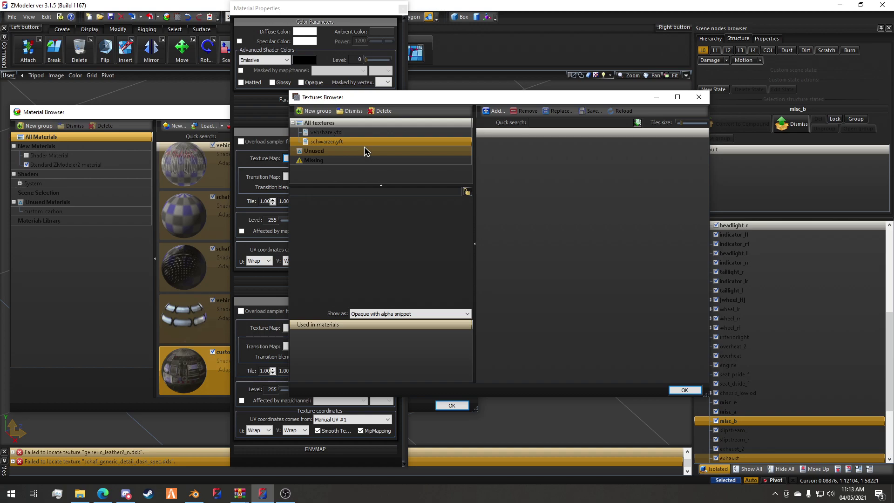
left_click(336, 143)
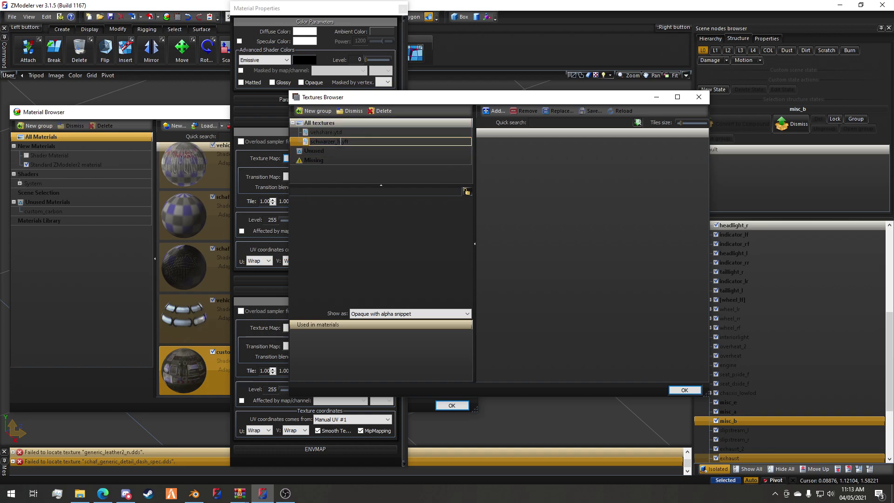
key("Return")
key("shift+Up")
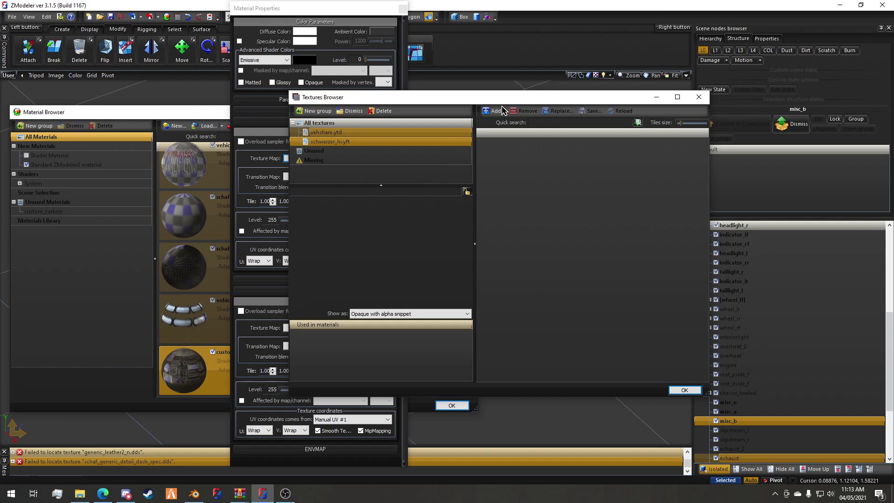
Start adding textures to the schwarzer_hi.yft group and browse to the (A) Textures folder under Zmodeler Projects, Non Lore Friendly.
left_click(495, 111)
left_click(450, 189)
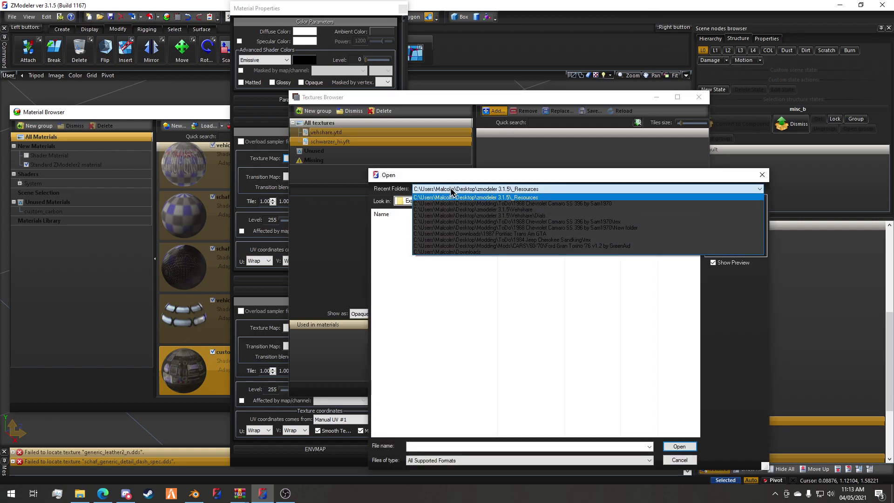
left_click(452, 192)
left_click(410, 200)
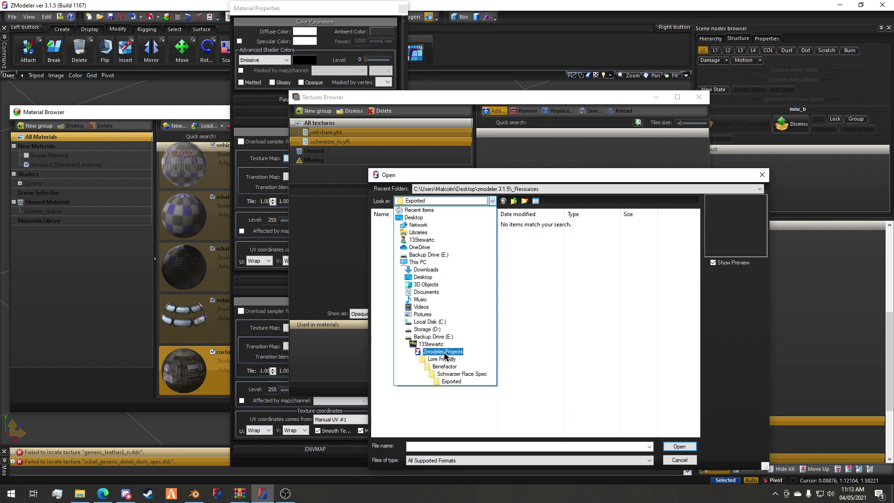
left_click(445, 354)
double_click(410, 225)
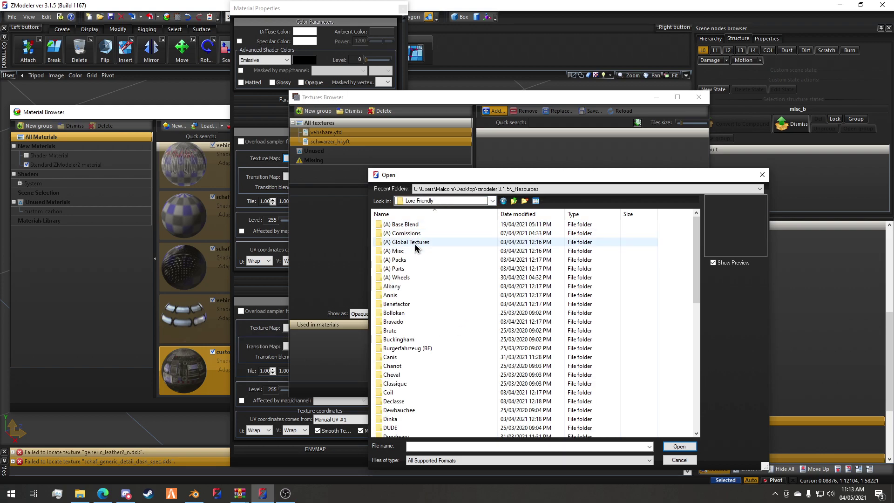
left_click(420, 200)
left_click(447, 355)
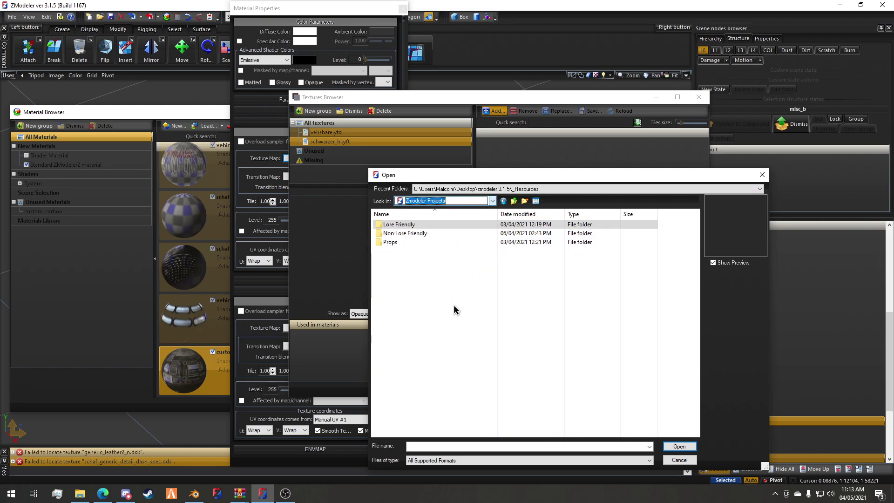
left_click(403, 234)
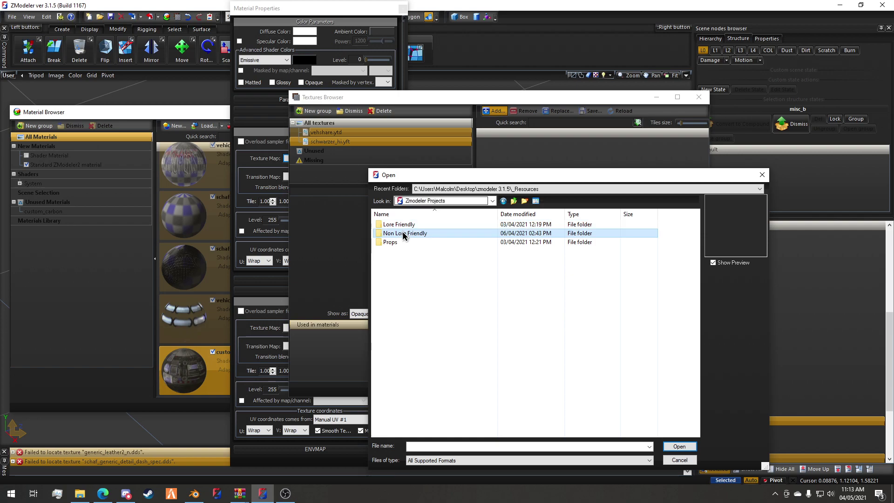
double_click(402, 233)
double_click(410, 252)
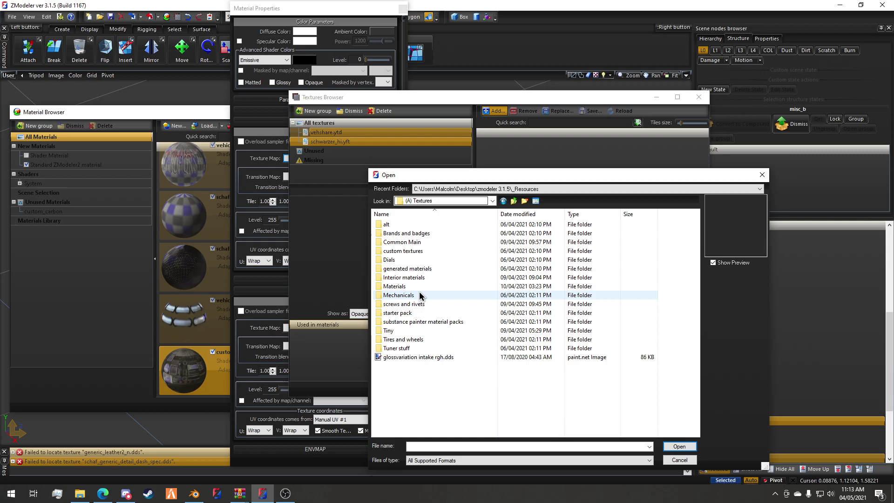
Look through the Common Main and generated materials folders for carbon textures.
double_click(403, 242)
scroll(545, 315, "down", 10)
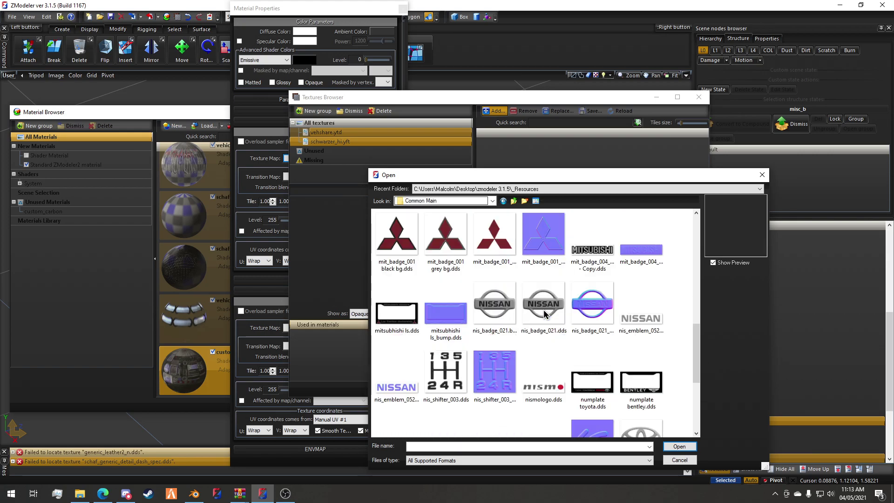
scroll(544, 311, "down", 3)
scroll(544, 310, "up", 10)
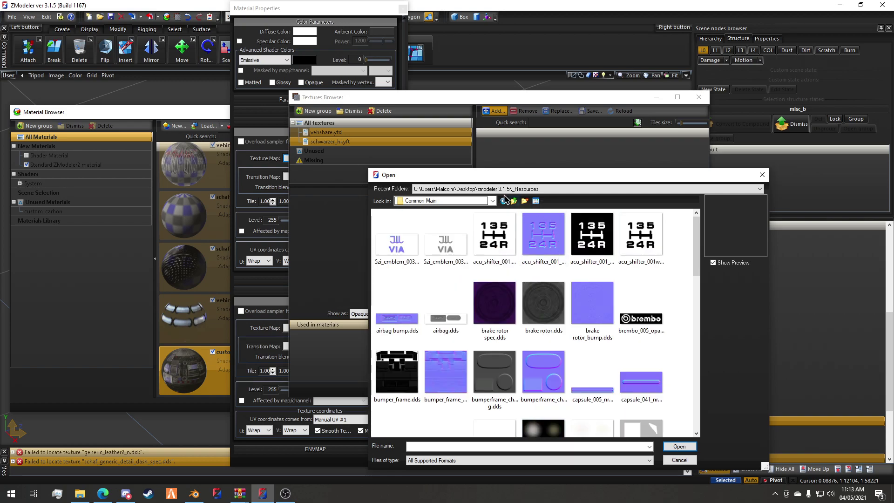
left_click(504, 201)
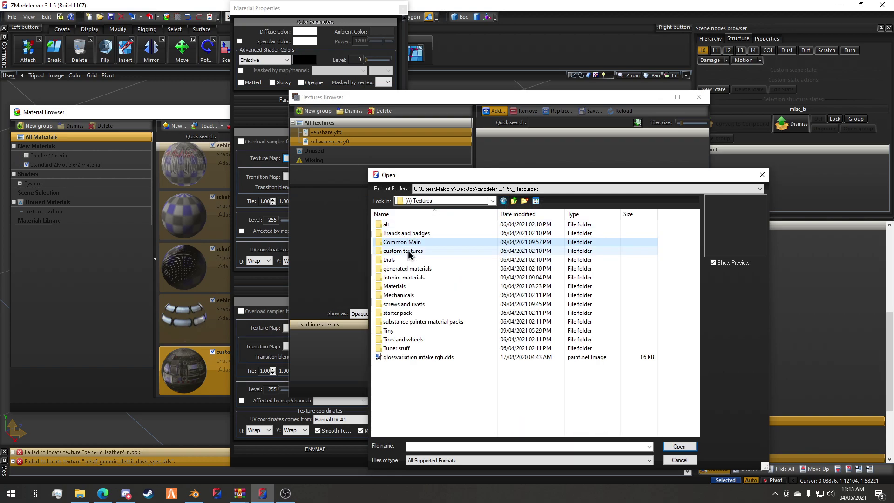
double_click(408, 269)
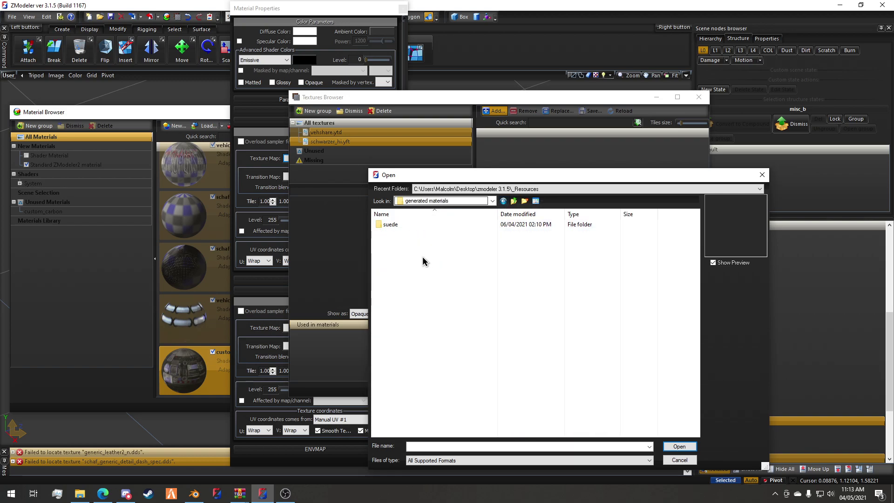
left_click(505, 201)
Open the Materials folder and compare previews of the carbonfiber_001 and carbonfiber_005 textures.
double_click(396, 286)
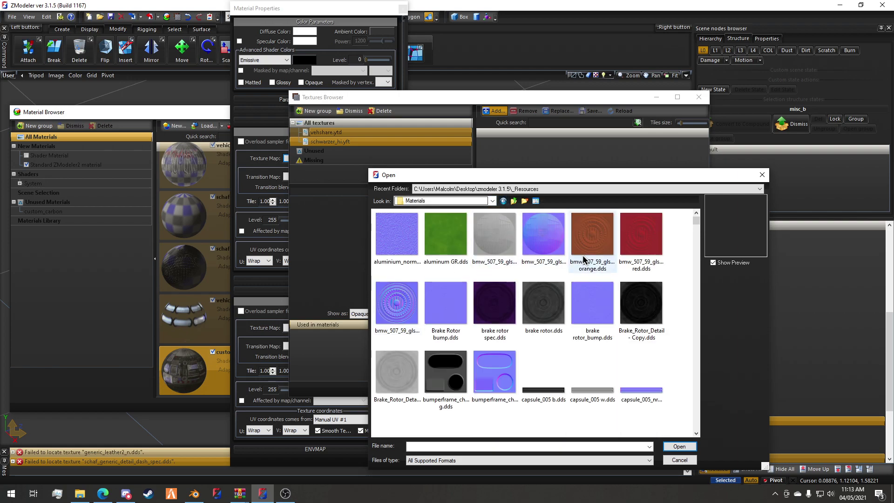
scroll(585, 260, "down", 5)
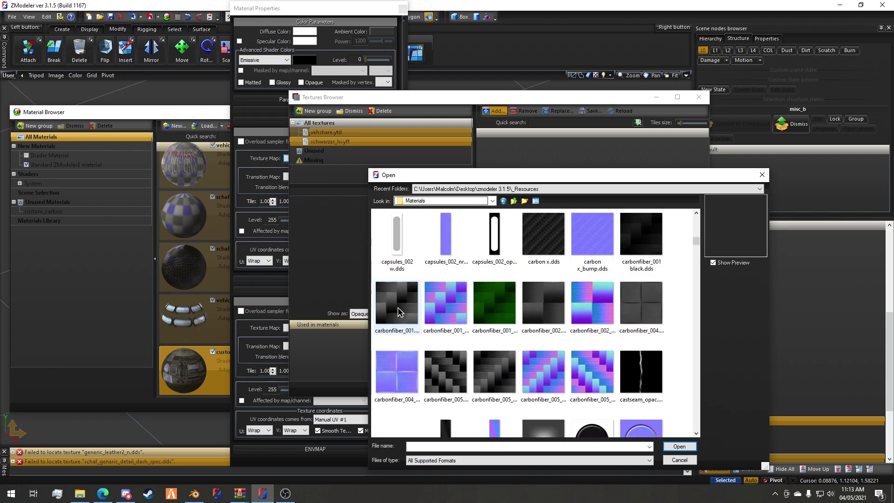
left_click(397, 310)
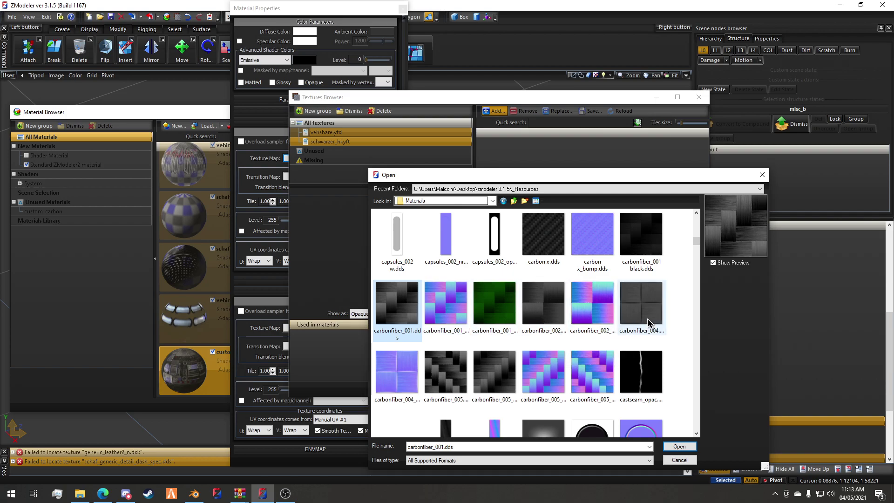
scroll(563, 358, "down", 2)
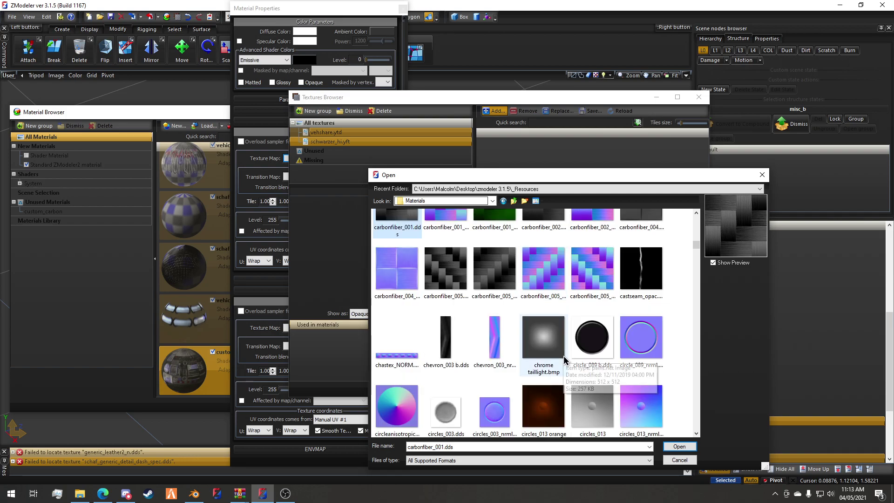
scroll(563, 358, "up", 2)
left_click(501, 368)
left_click(439, 372)
left_click(397, 305)
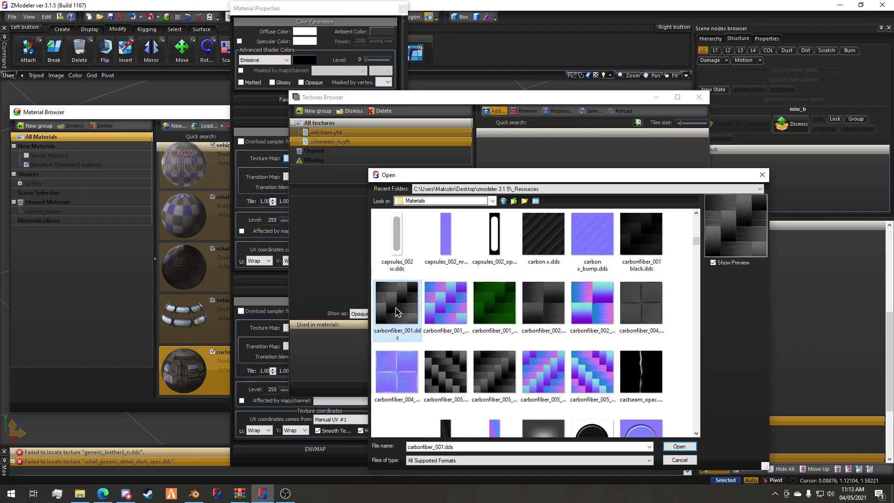
Add carbonfiber_001 black.dds, carbonfiber_001_nrml.dds and carbonfiber_001_spec.dds to the schwarzer_hi.yft texture group.
left_click(491, 305)
left_click(642, 235)
left_click(446, 303, "ctrl")
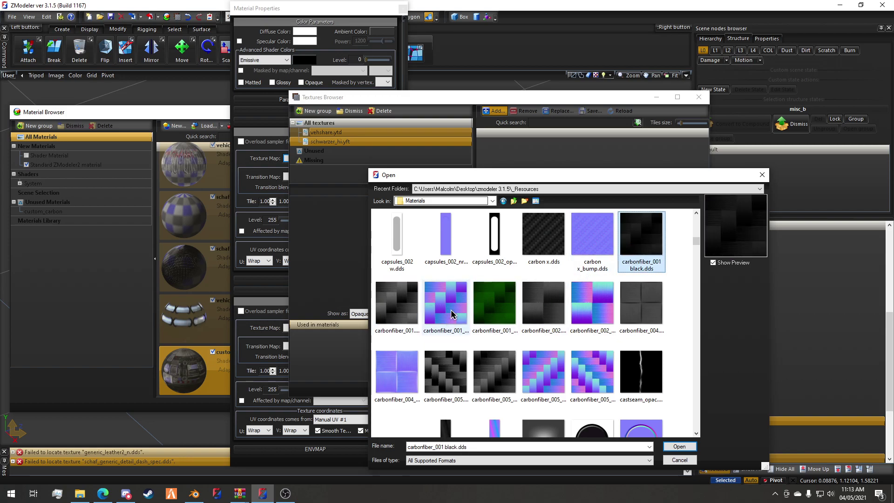
left_click(495, 304, "ctrl")
left_click(679, 448)
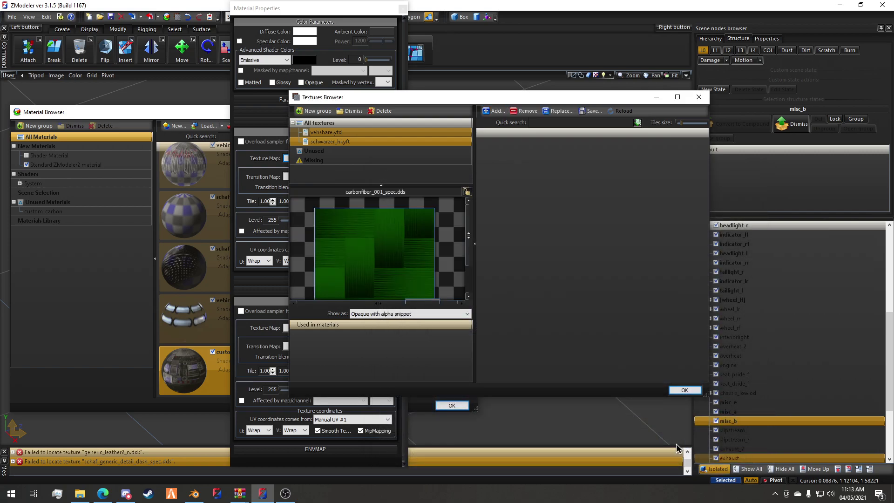
Preview the added carbonfiber_001 spec, normal and black textures, and check the contents of the vehshare.ytd and schwarzer_hi.yft groups.
left_click(561, 182)
left_click(555, 194)
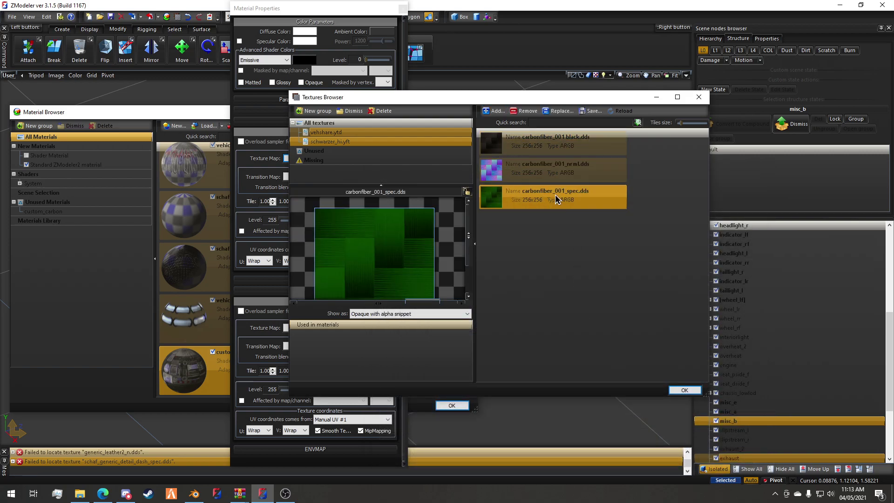
left_click(556, 168)
left_click(556, 148)
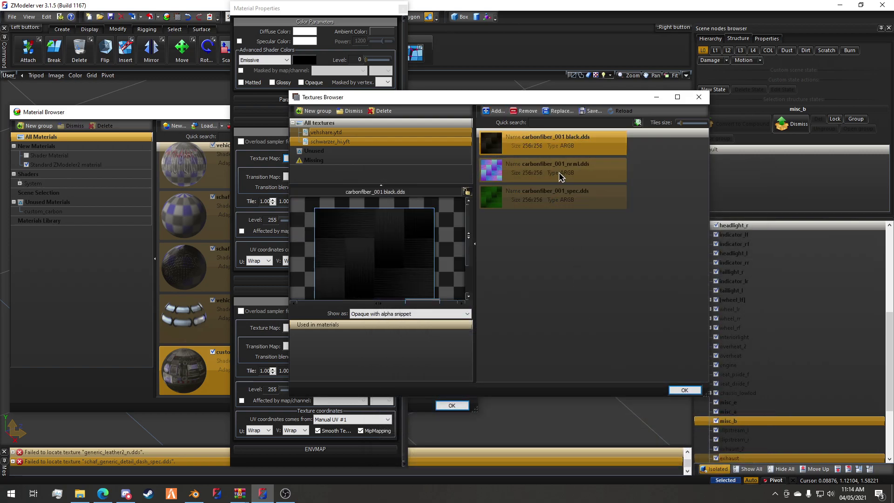
left_click(540, 175)
left_click(384, 161)
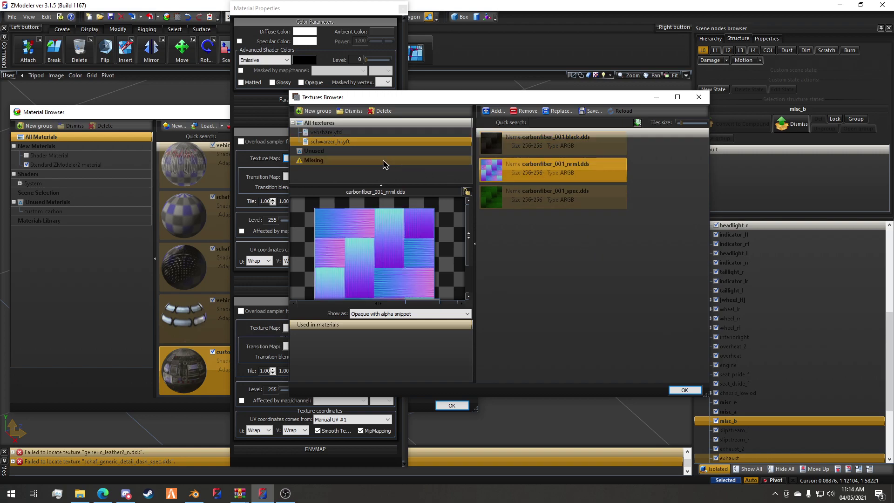
left_click(345, 142)
left_click(344, 133)
left_click(348, 143)
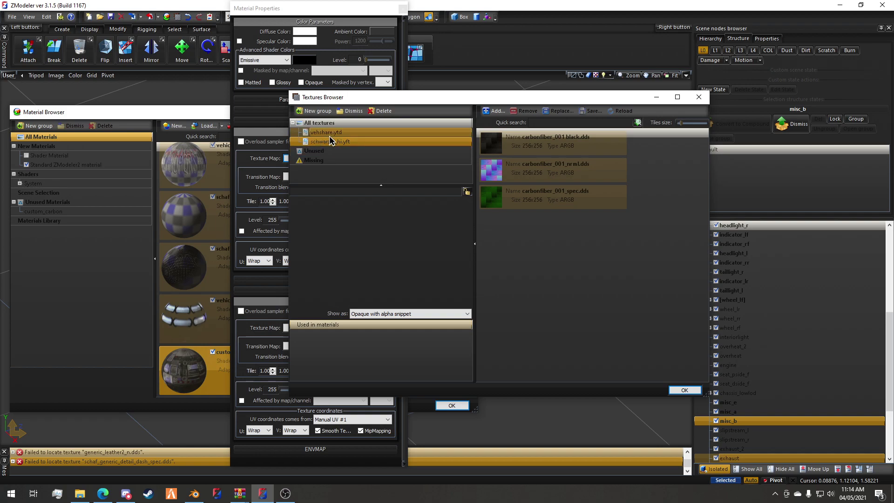
Assign carbonfiber_001 black.dds as the DETAIL texture map of the custom_carbon material.
left_click_drag(345, 100, 490, 82)
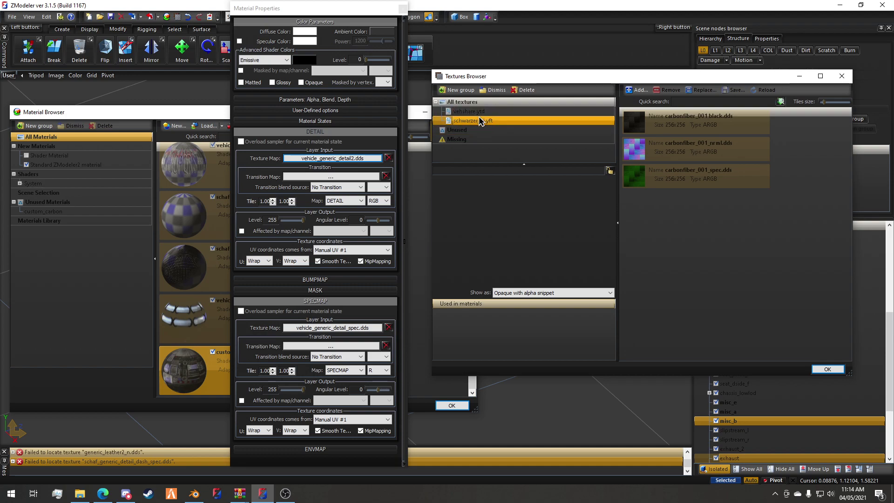
left_click(698, 136)
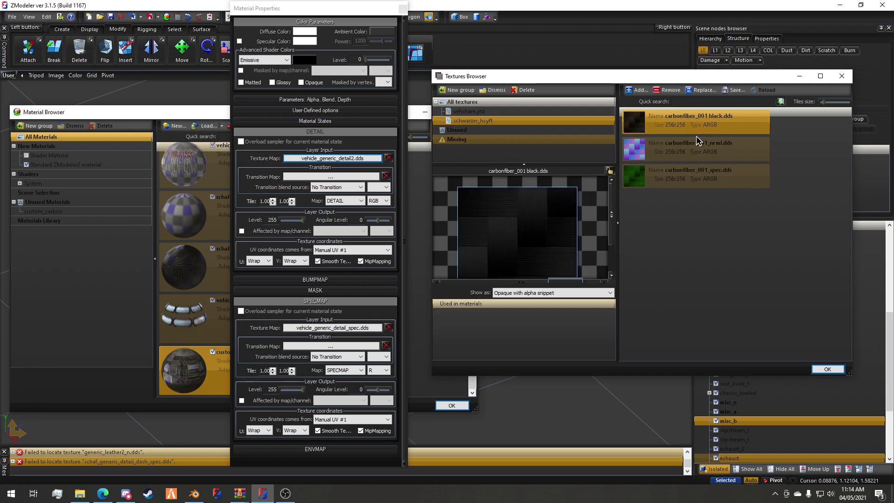
left_click(834, 370)
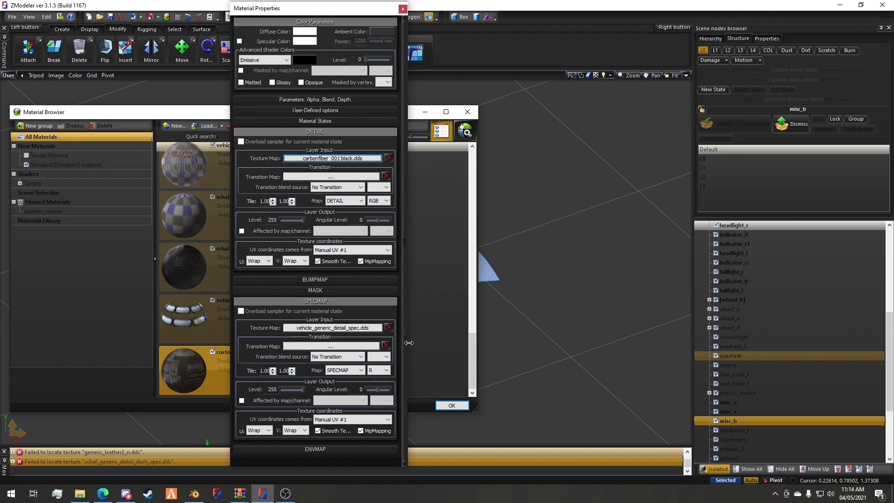
Assign carbonfiber_001_nrml.dds from the schwarzer_hi.yft group as the BUMPMAP texture map of the custom_carbon material.
left_click(319, 290)
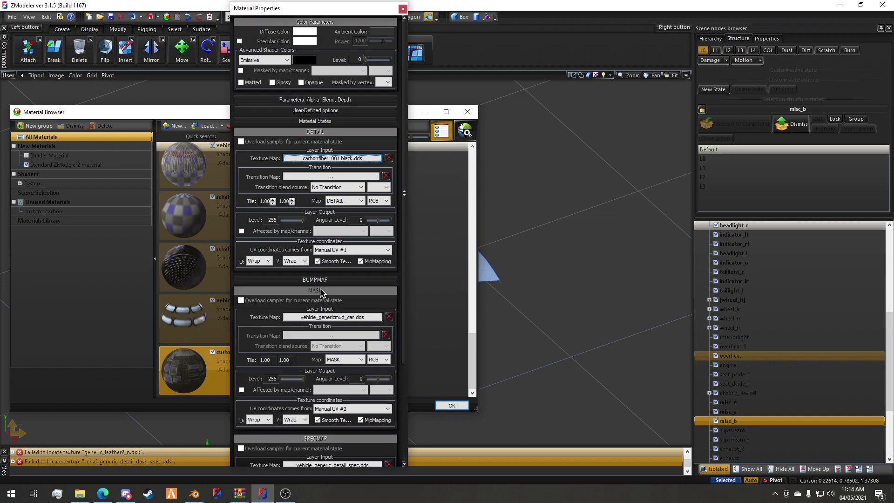
left_click(315, 280)
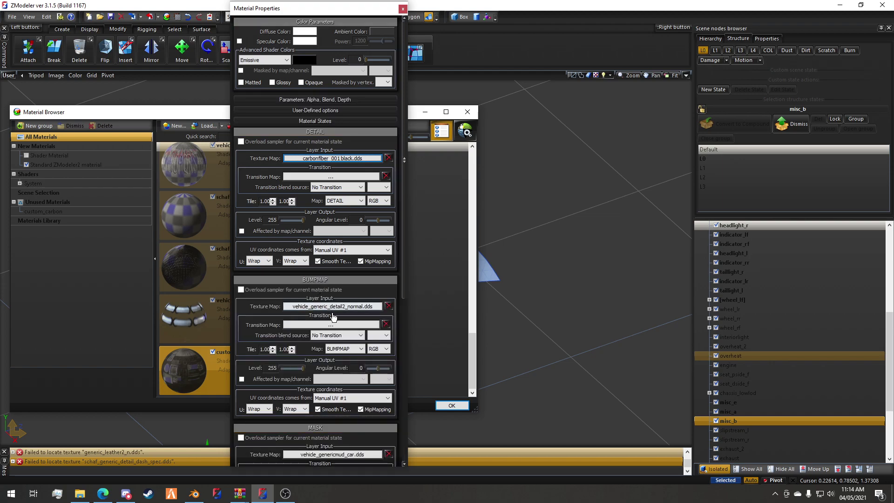
double_click(333, 306)
left_click(473, 121)
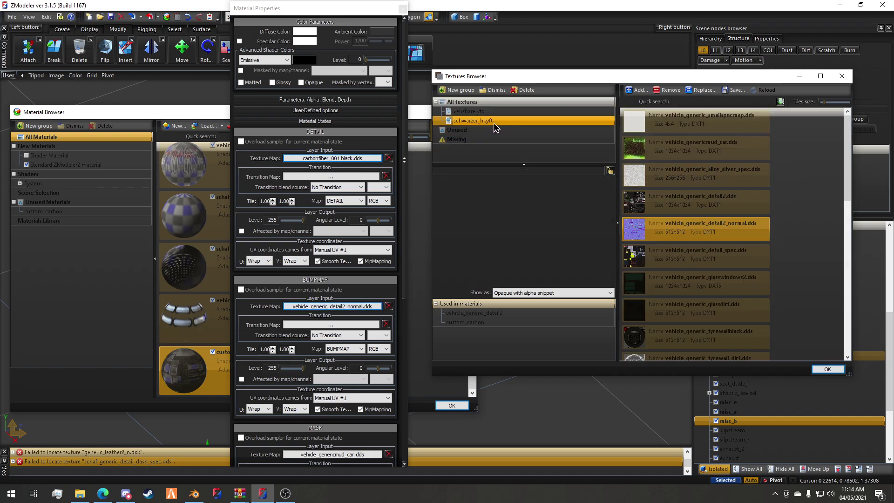
left_click(706, 158)
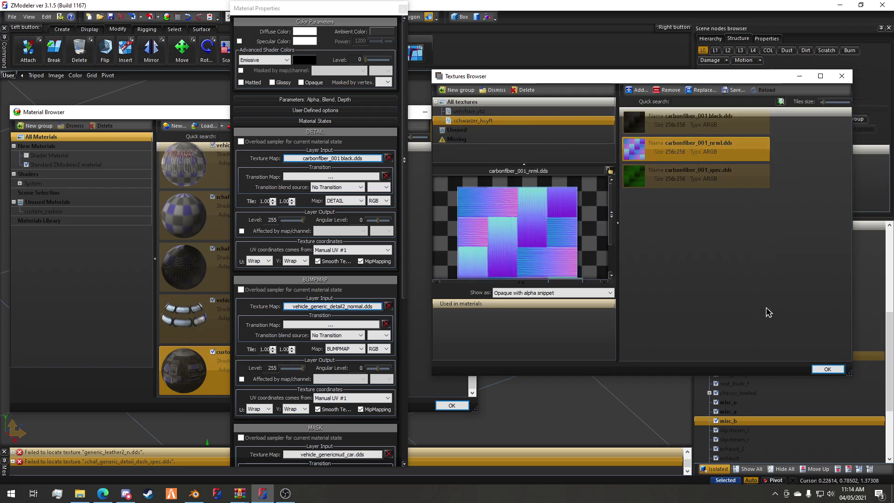
left_click(827, 369)
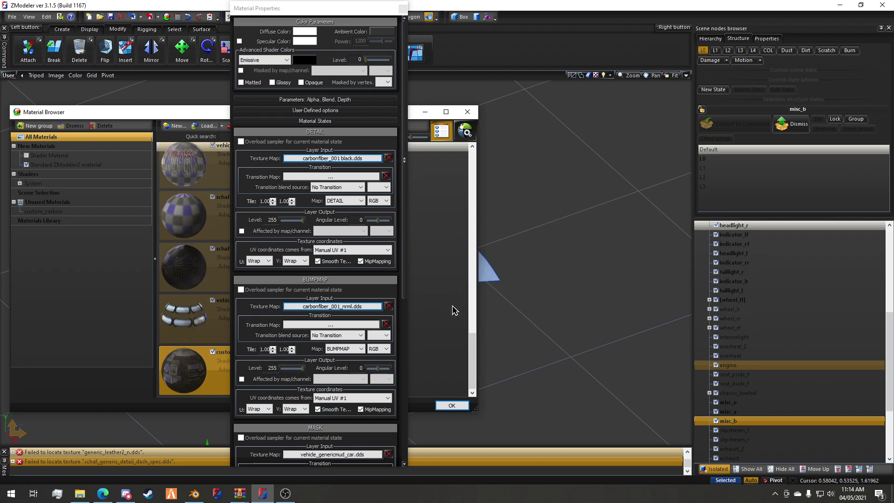
Set the material's SPECMAP texture map to carbonfiber_001_spec.dds from the schwarzer_hi.yft group and close the material properties.
scroll(408, 207, "down", 2)
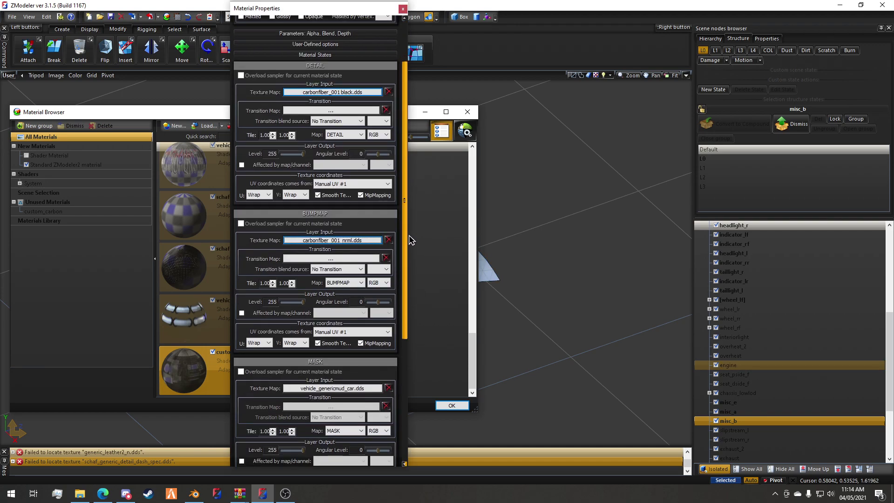
scroll(409, 217, "down", 3)
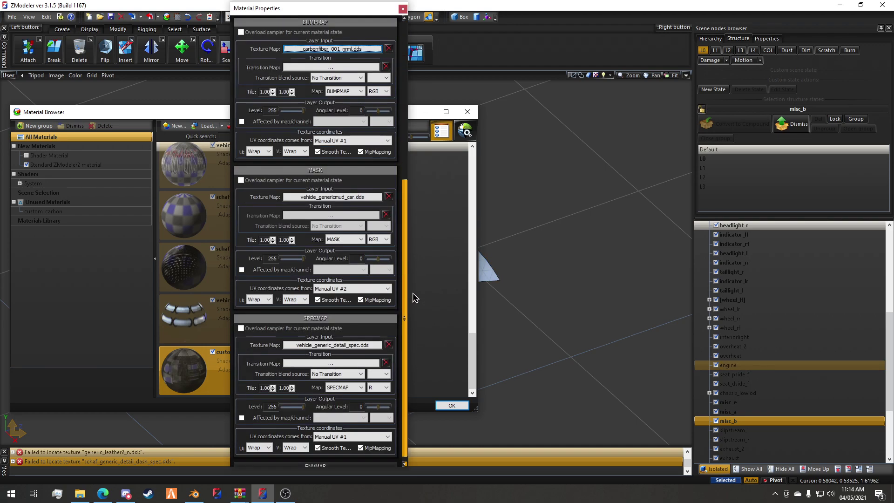
left_click(332, 345)
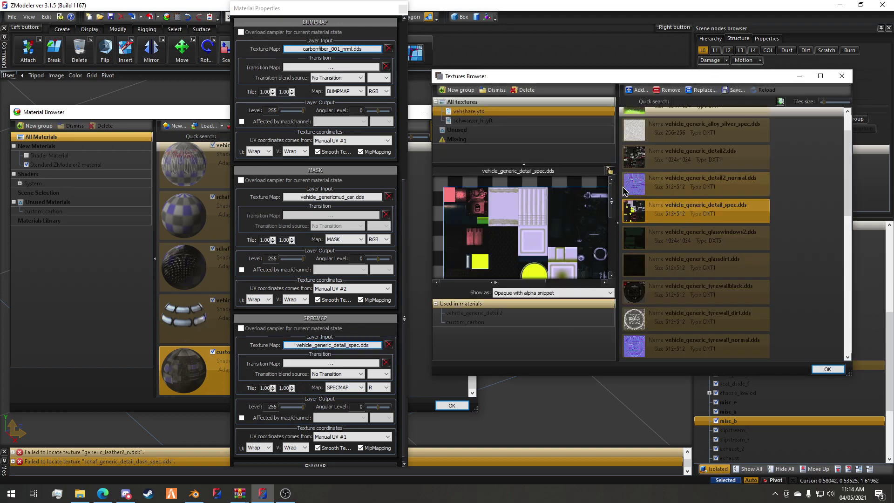
left_click(479, 121)
left_click(661, 176)
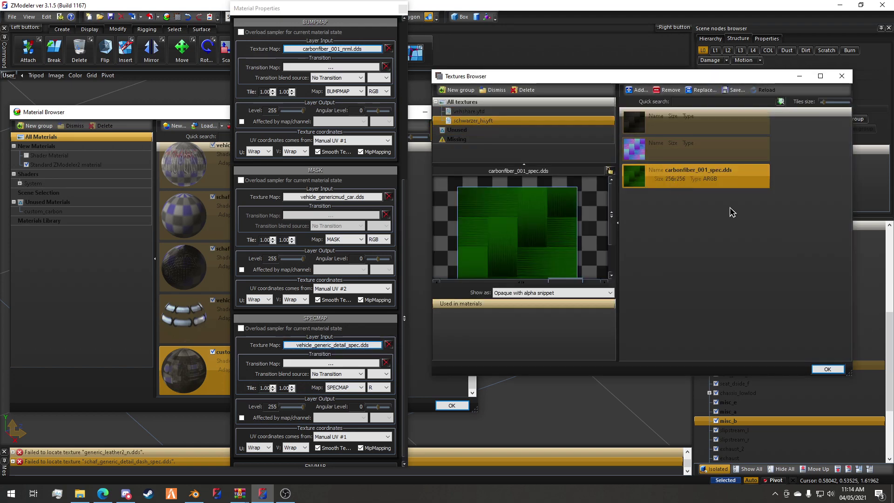
left_click(828, 369)
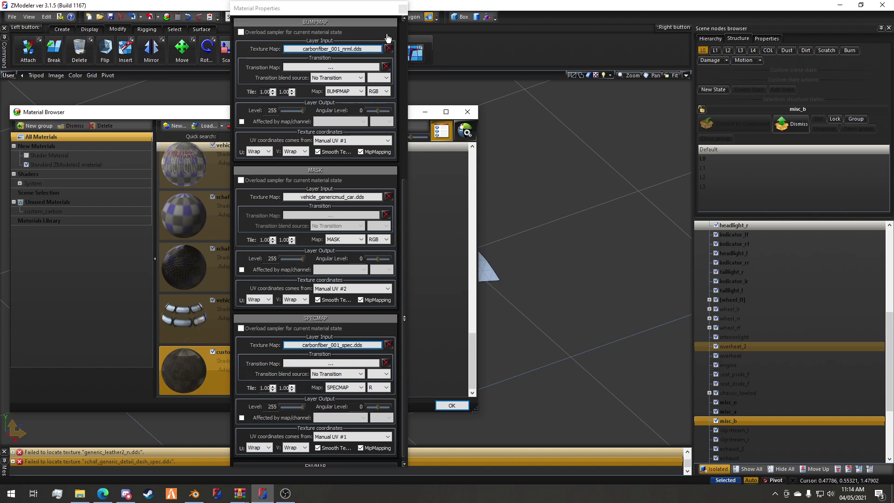
left_click(403, 9)
Apply the custom_carbon material to the selected misc_b roof panel and close the material browser.
left_click_drag(303, 112, 273, 298)
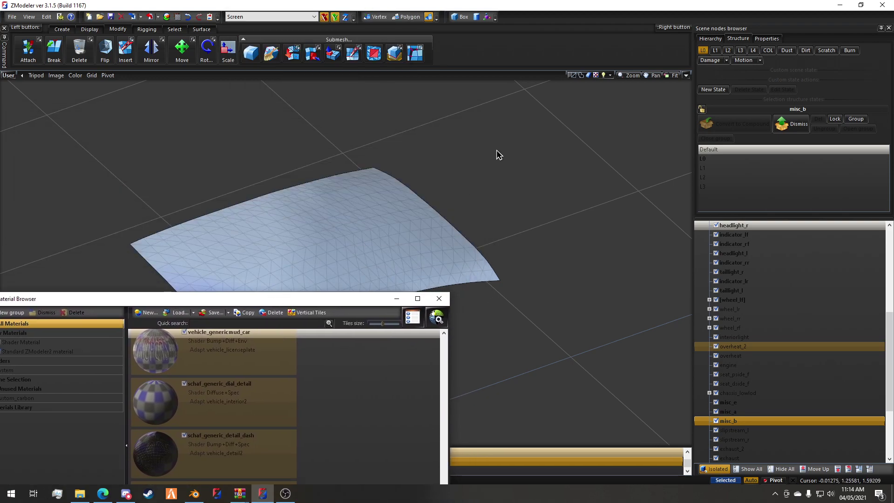
key("ctrl+a")
left_click_drag(171, 305, 505, 108)
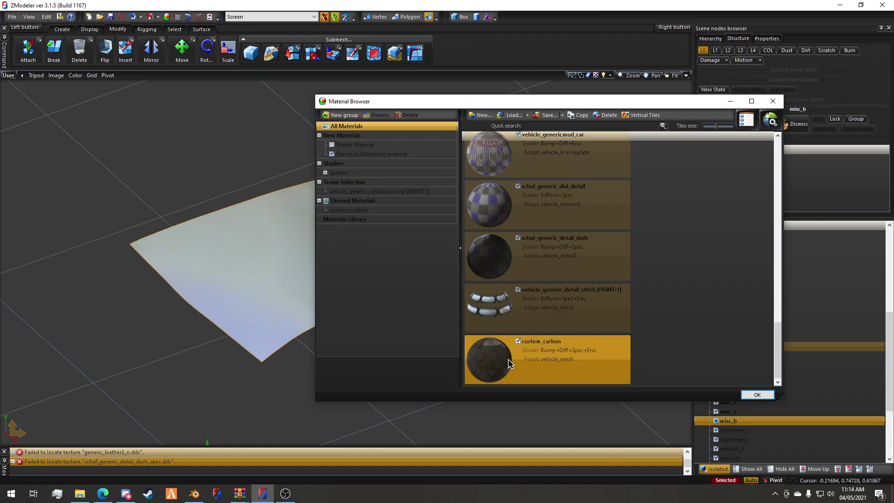
left_click_drag(489, 358, 406, 192)
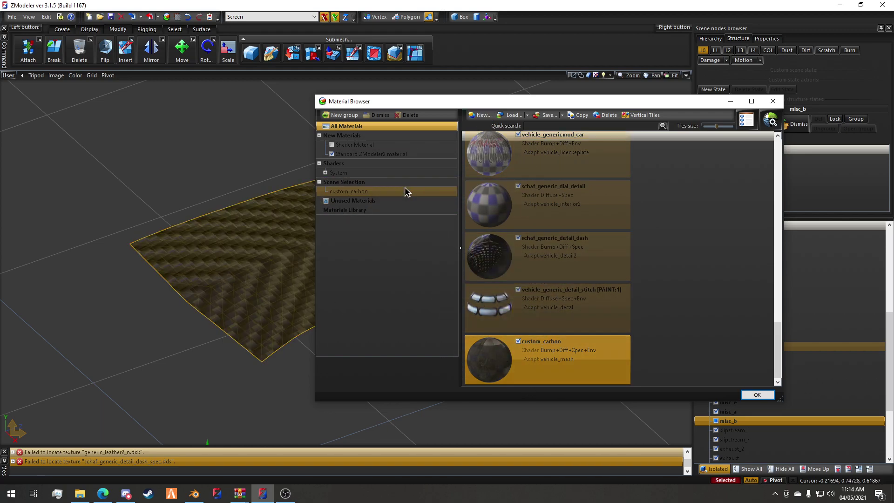
mouse_move(187, 262)
middle_mouse_down()
mouse_move(111, 269)
mouse_move(251, 293)
mouse_move(176, 261)
mouse_move(201, 273)
middle_mouse_up()
scroll(208, 264, "down", 1)
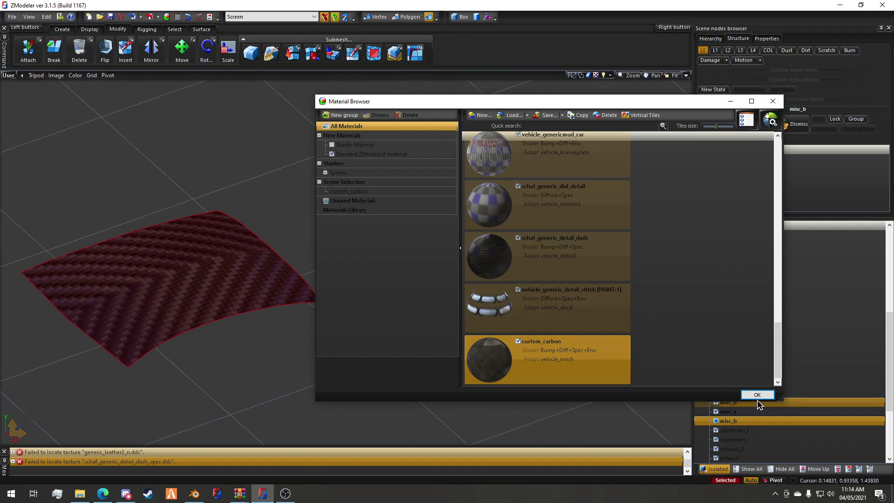
left_click(756, 395)
Examine the carbon fibre weave on the misc_b roof panel up close and from several angles.
scroll(240, 256, "up", 2)
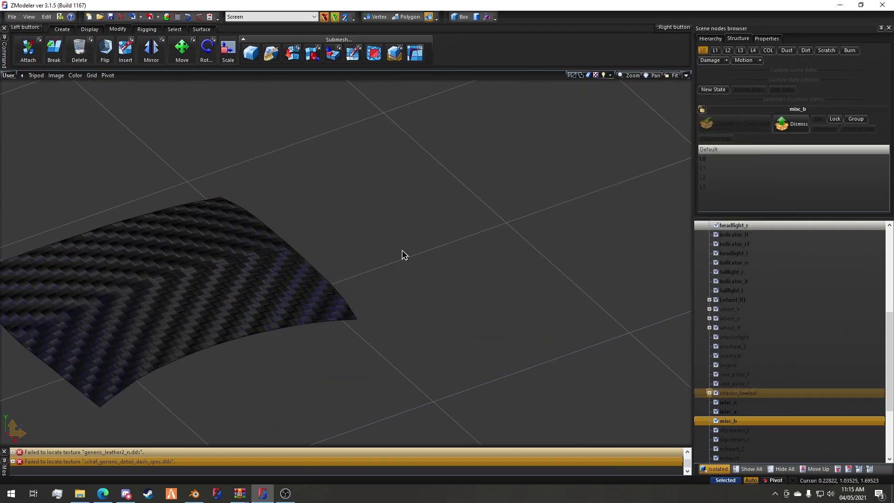
scroll(343, 220, "up", 5)
middle_click_drag(342, 217, 350, 347)
scroll(350, 300, "up", 3)
middle_click_drag(355, 393, 455, 401)
scroll(340, 306, "down", 3)
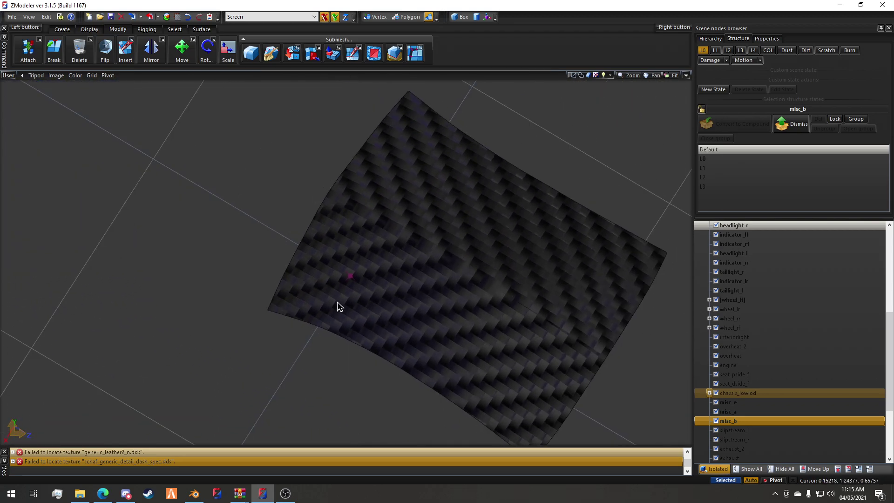
middle_click_drag(340, 306, 282, 269)
scroll(750, 300, "down", 4)
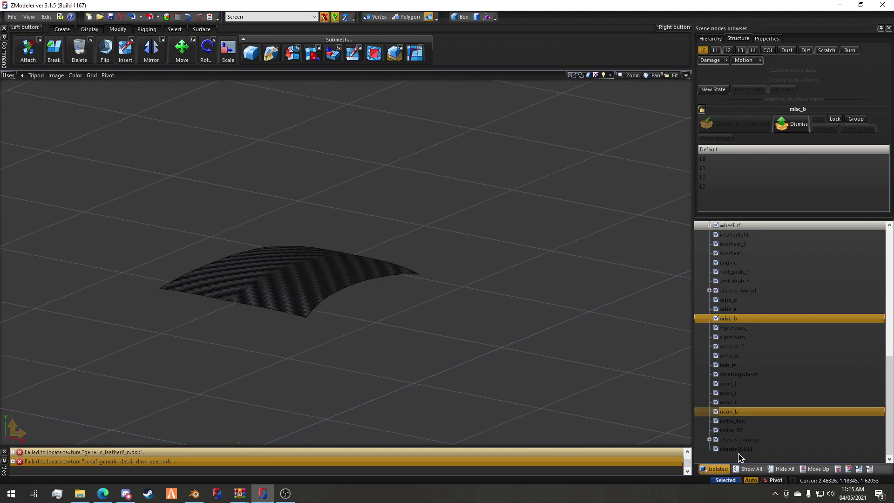
Turn off isolation of misc_b to show the whole car with its roof panel.
left_click(711, 468)
scroll(515, 417, "down", 3)
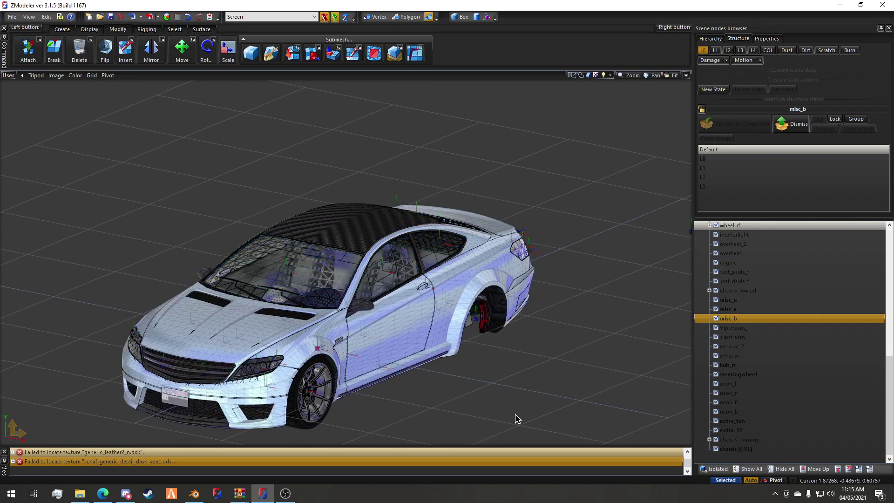
middle_click_drag(516, 417, 486, 397)
Rename the schwarzer root node to schwarzer_hi.
scroll(763, 262, "up", 10)
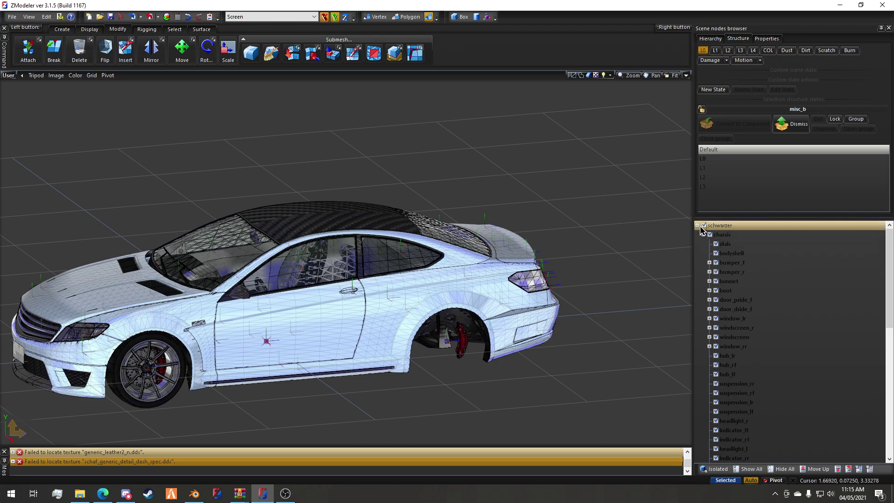
left_click(720, 228)
double_click(741, 226)
type("_")
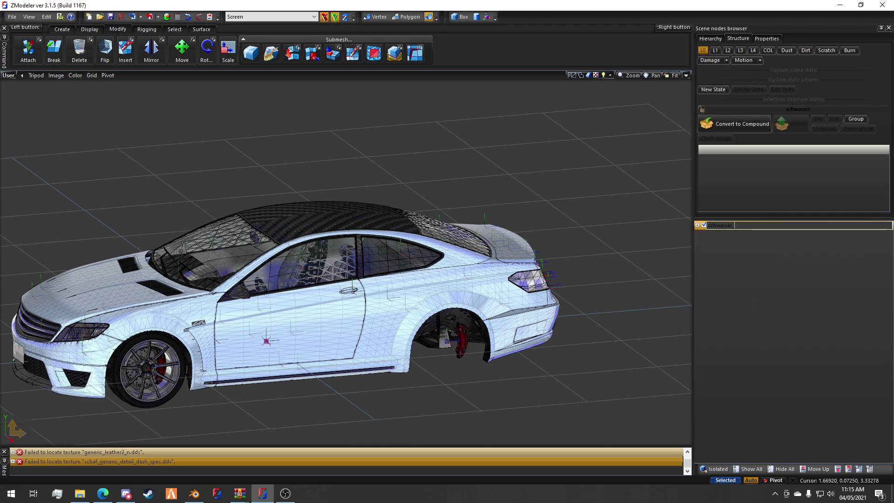
type("hi")
key("Return")
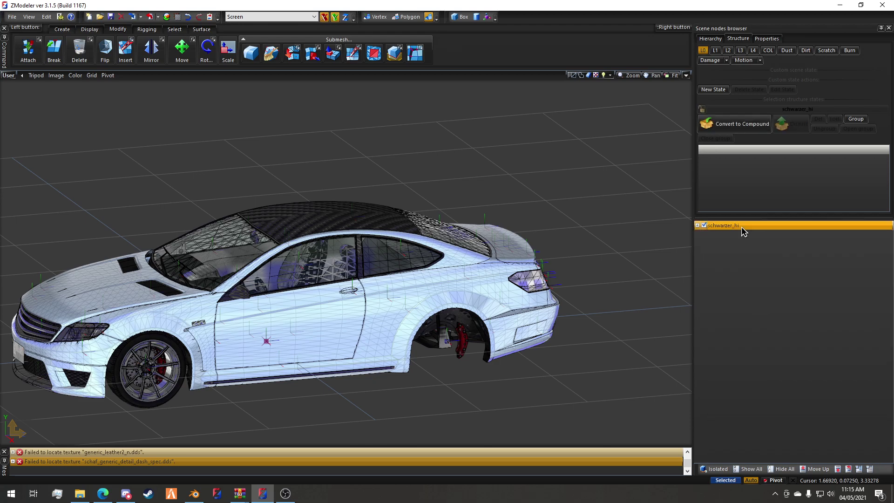
Export the model to the Desktop as the GTA Rage model schwarzer_hi.yft with the Lock option disabled.
left_click(151, 18)
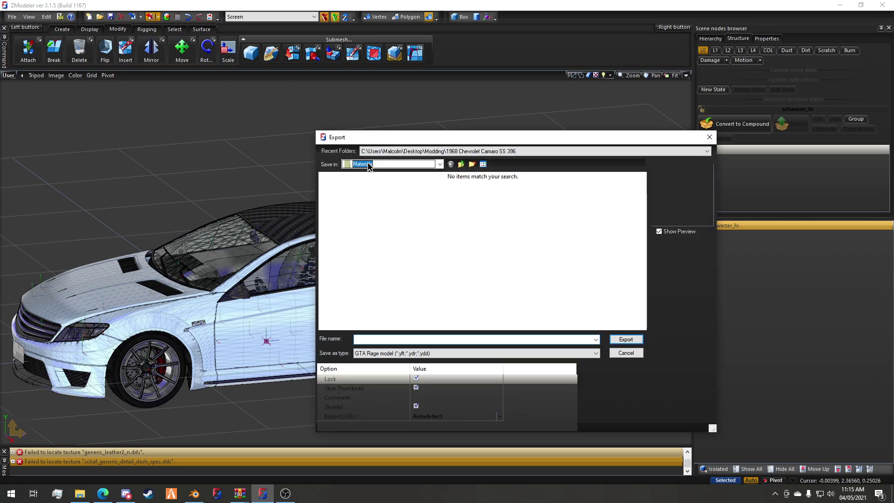
left_click(368, 166)
left_click(361, 177)
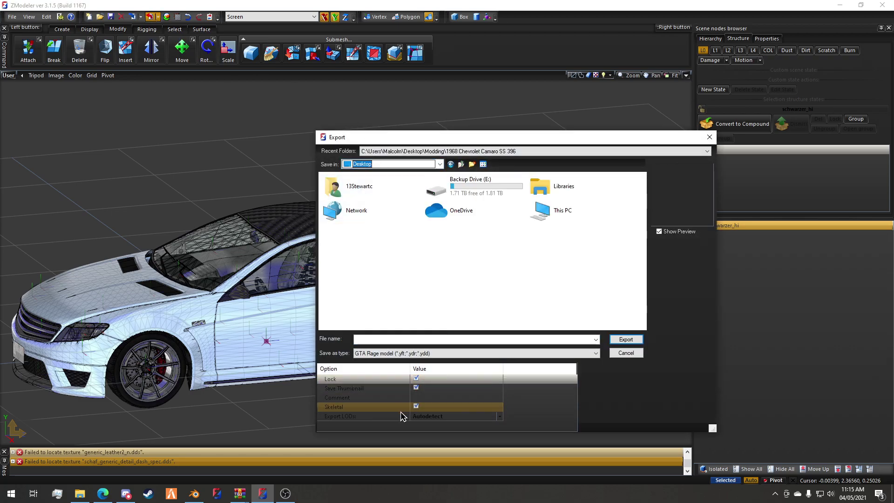
left_click(416, 378)
left_click(410, 339)
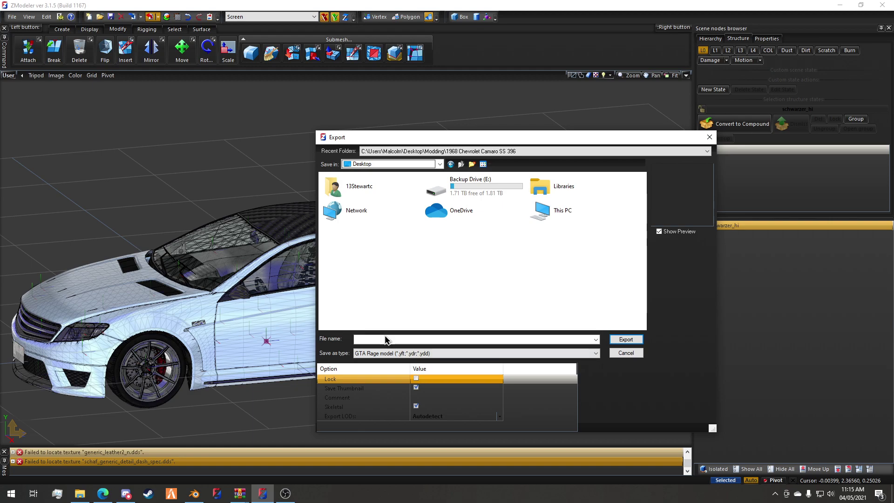
left_click_drag(378, 138, 298, 120)
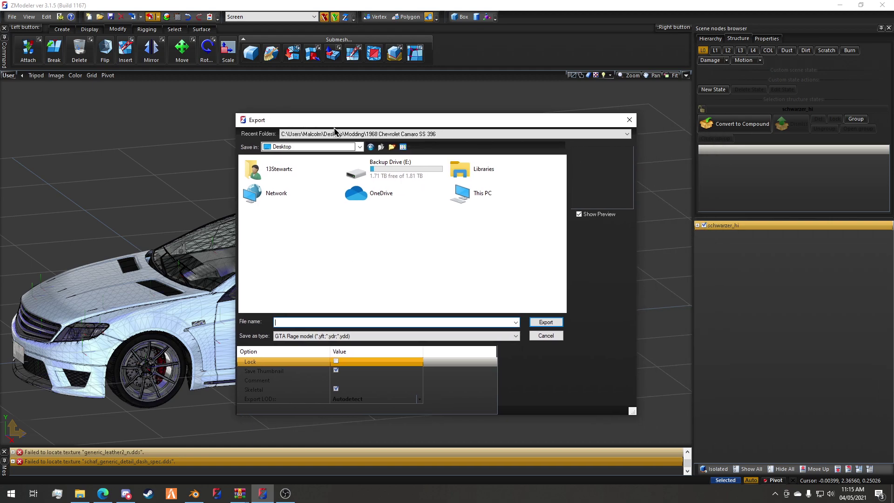
type("schwarzer_hi.yft")
left_click(545, 322)
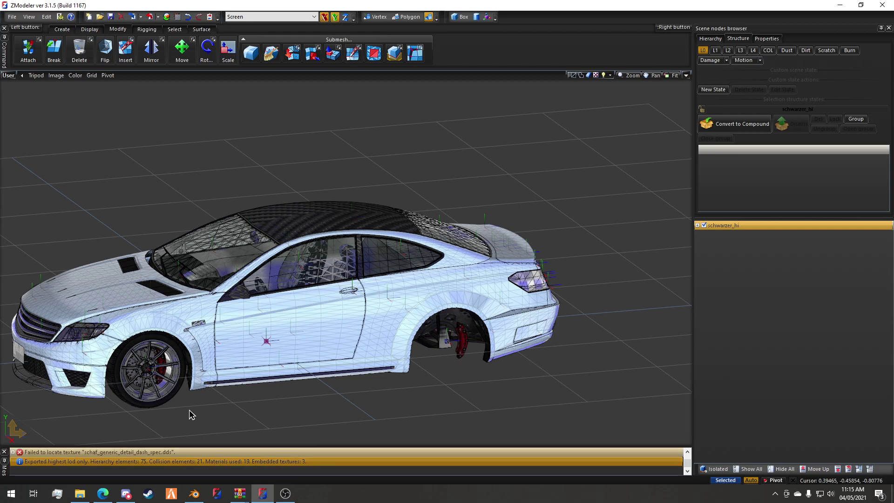
Rename the schwarzer_hi root node back to schwarzer.
middle_click_drag(282, 394, 298, 389)
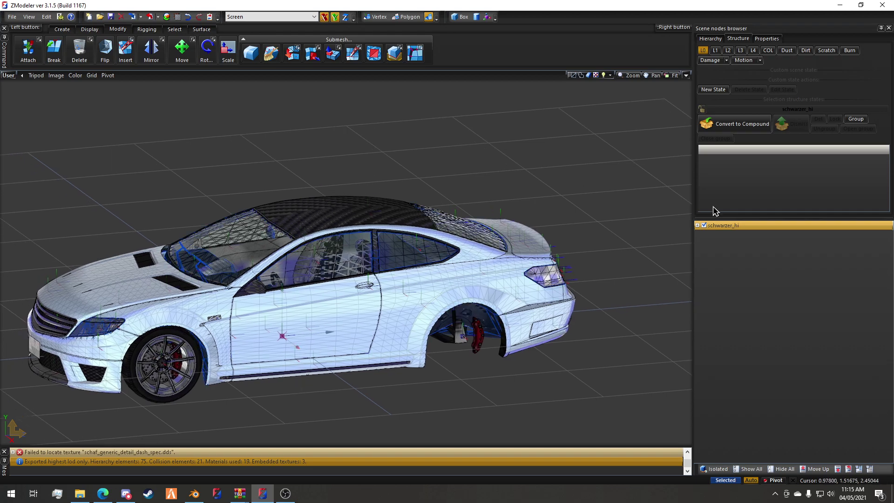
double_click(753, 226)
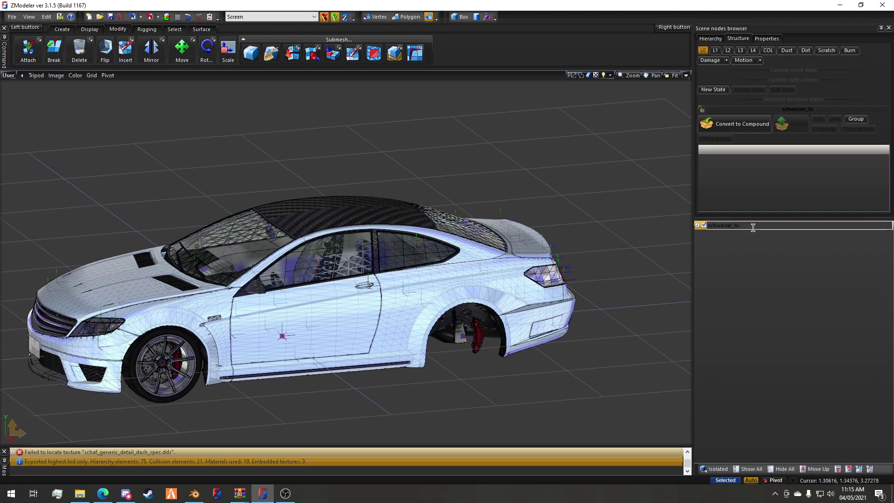
key("BackSpace")
key("Return")
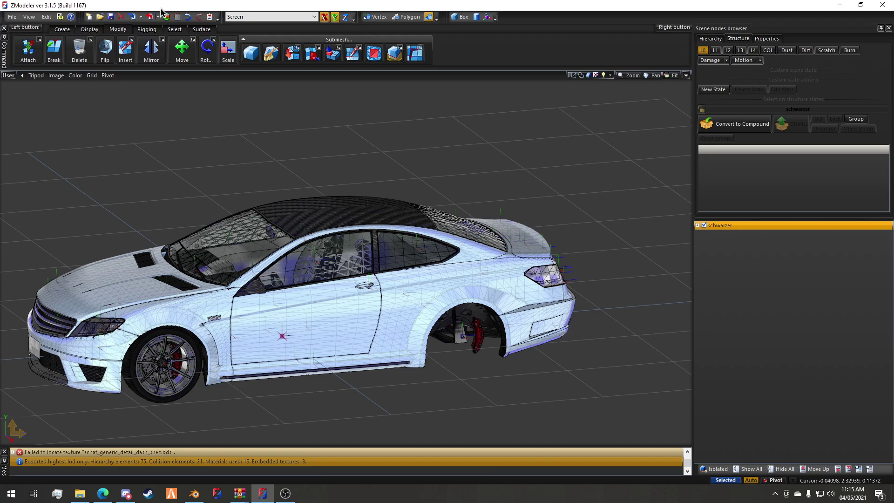
left_click(152, 17)
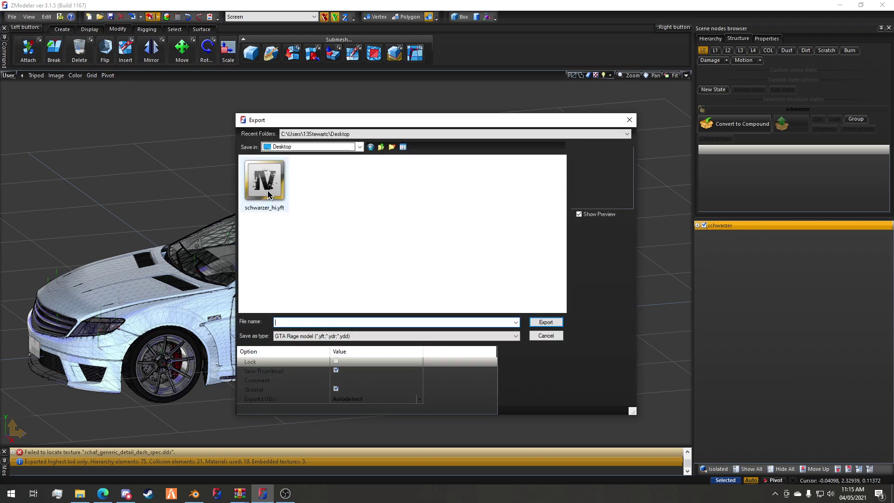
left_click(300, 322)
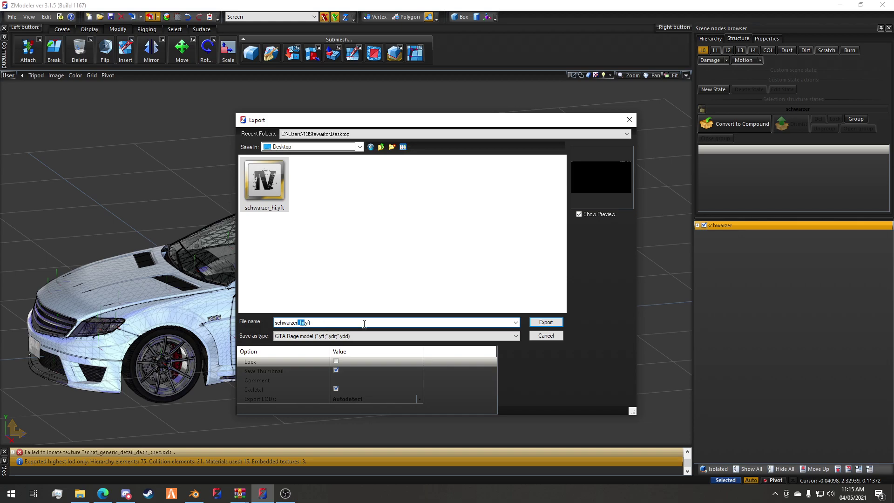
left_click(546, 335)
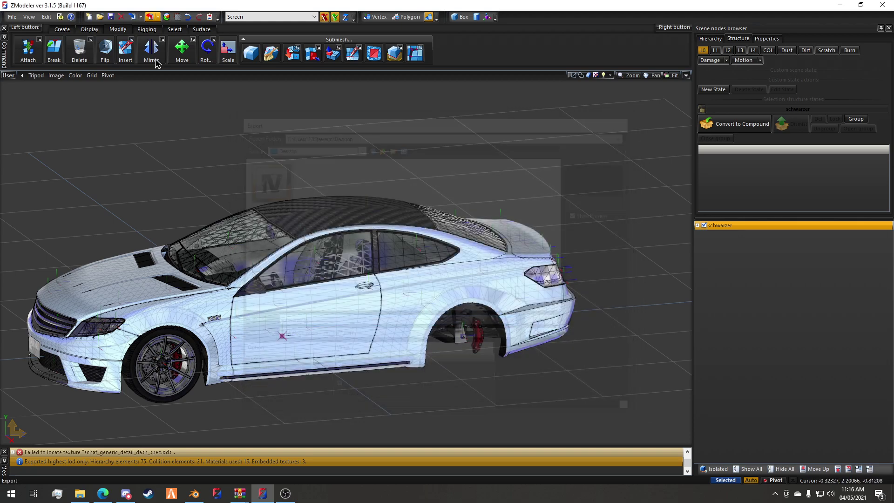
Remove the _hi suffix from the name of the schwarzer_hi.yft texture group.
left_click(178, 17)
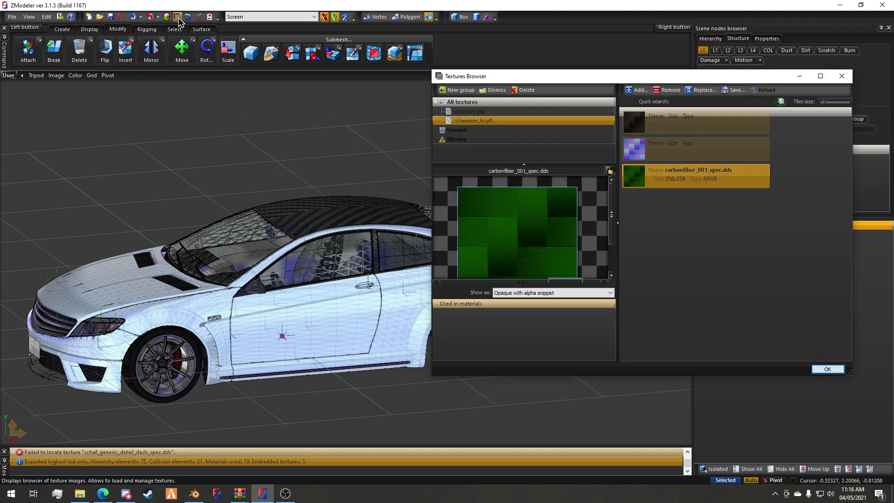
double_click(481, 121)
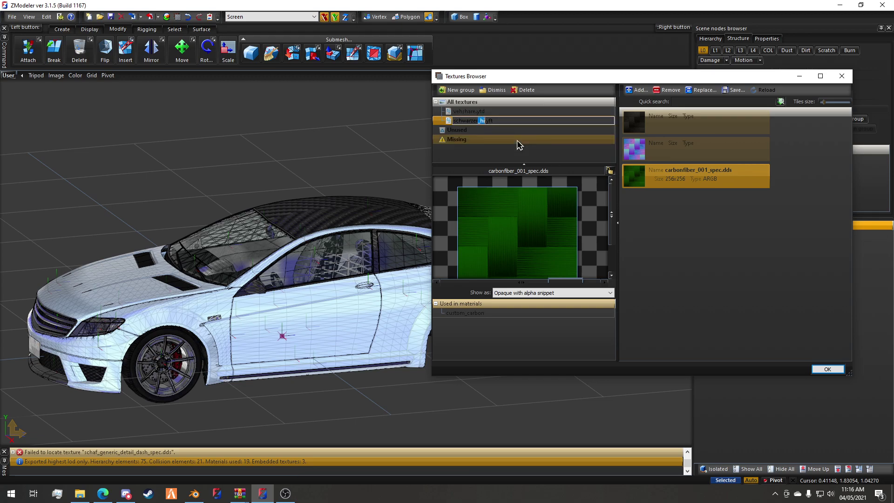
key("Return")
left_click(826, 369)
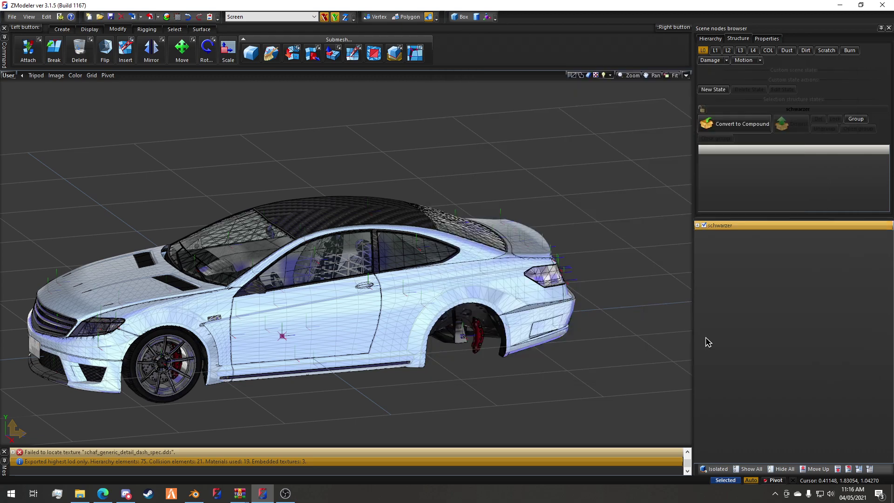
Export the model to the Desktop as the GTA Rage model schwarzer.yft with the Lock option disabled.
left_click(158, 17)
left_click(175, 37)
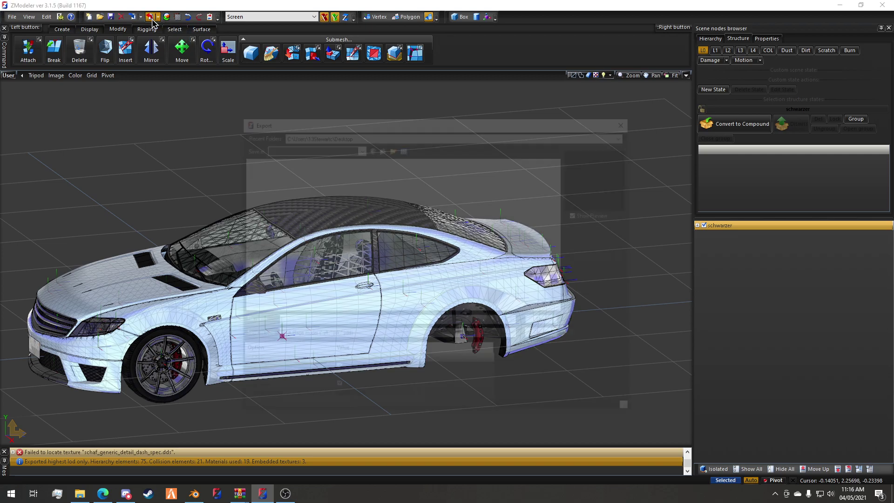
left_click(264, 184)
left_click(296, 322)
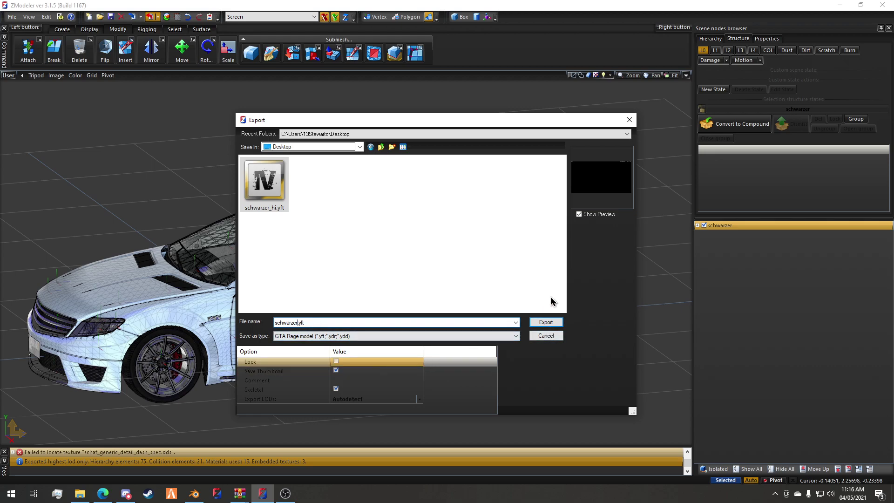
left_click(557, 323)
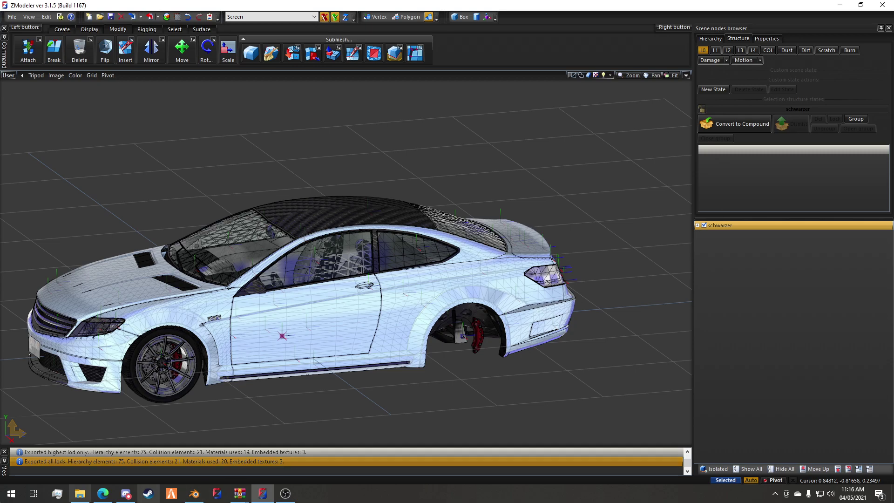
Launch OpenIV for the Windows version of Grand Theft Auto V and open the mods folder.
left_click(11, 494)
left_click(174, 231)
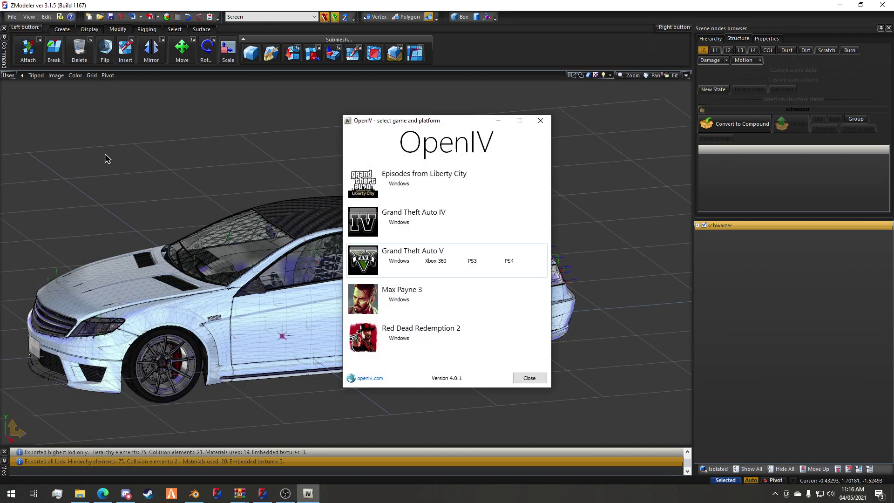
left_click(399, 259)
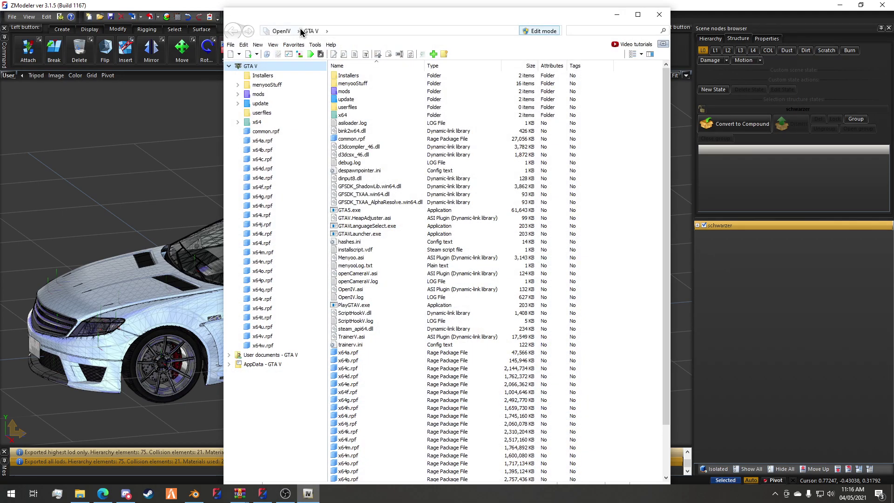
double_click(340, 91)
Copy schwarzer.yft and schwarzer_hi.yft from the Desktop into OpenIV's mods folder.
left_click(75, 494)
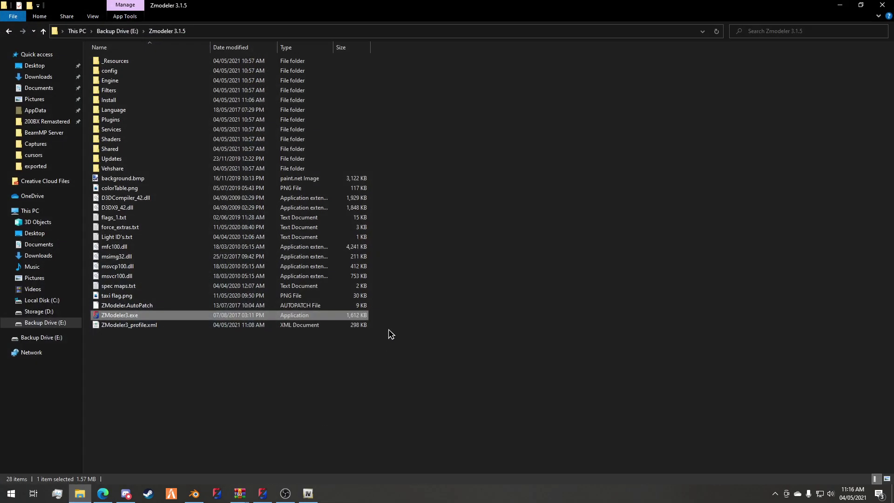
left_click(41, 76)
left_click(42, 65)
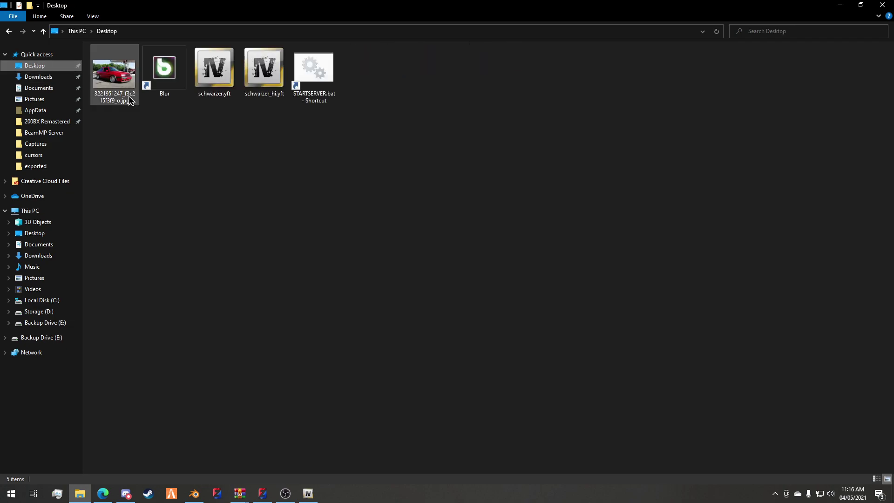
left_click_drag(261, 126, 368, 238)
View schwarzer_hi.yft in a maximized model viewer, examine the carbon roof up close and close the viewer.
left_click(372, 100)
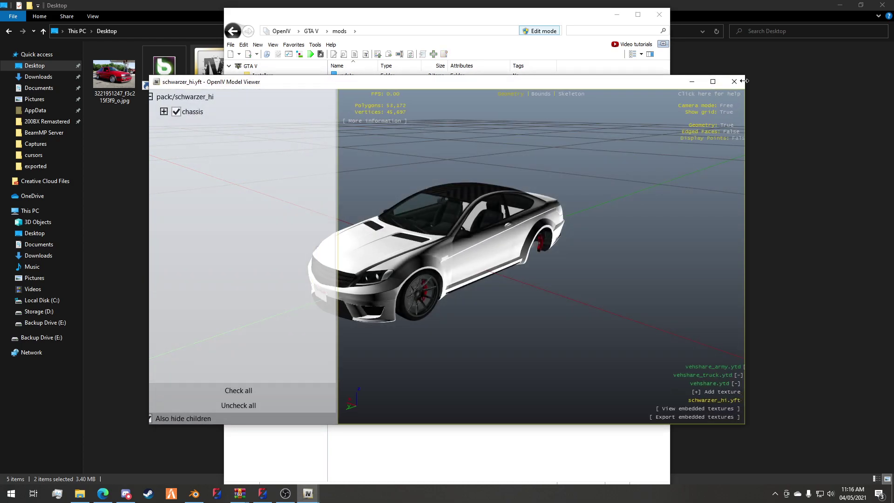
left_click(713, 81)
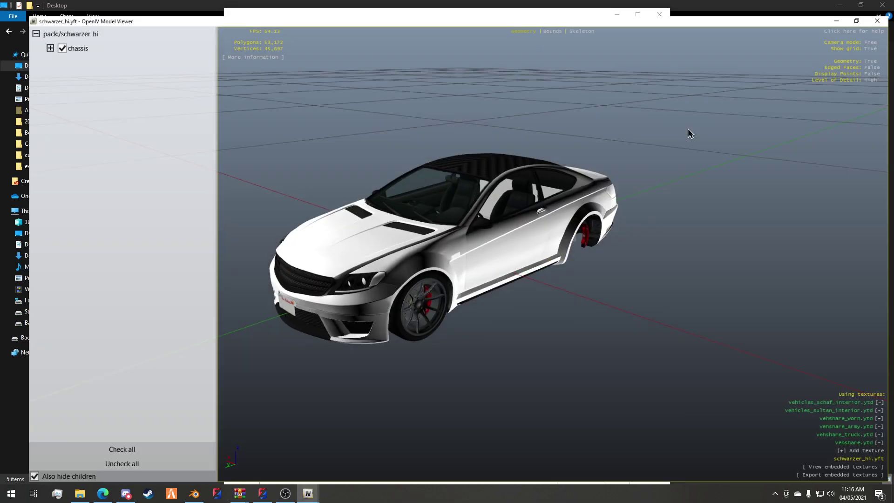
key("w")
left_click_drag(603, 188, 372, 283)
key("w")
key("s")
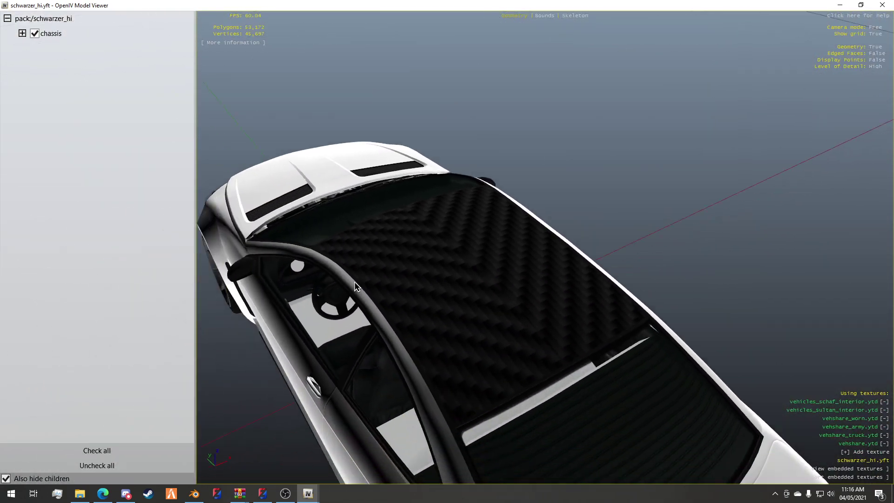
left_click(882, 4)
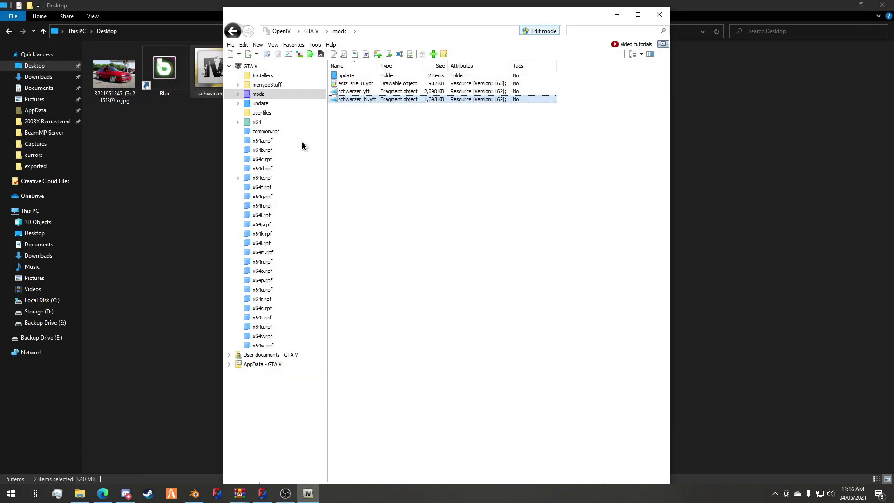
View schwarzer.yft in a maximized model viewer, examine its roof texture from above and close the viewer.
left_click(350, 94)
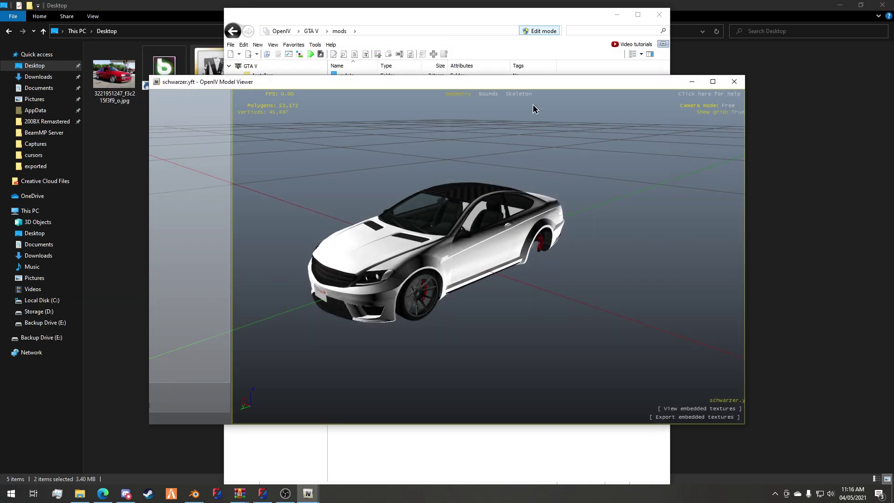
left_click(709, 84)
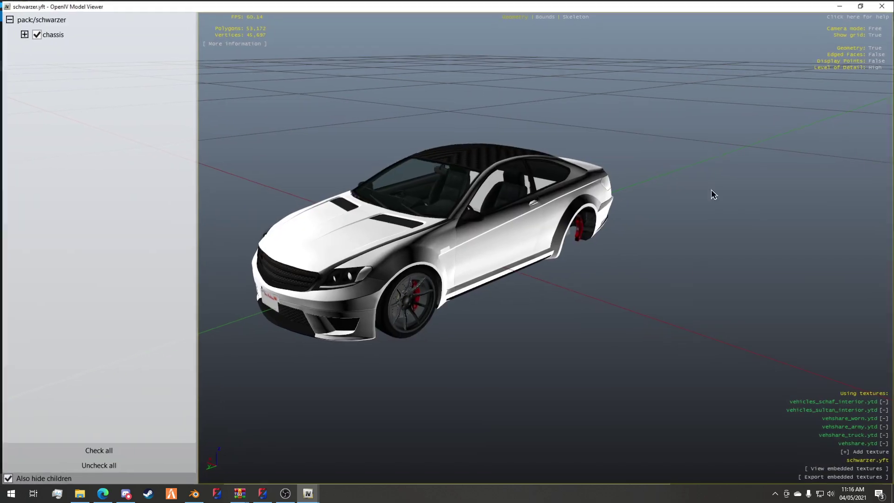
key("w")
left_click_drag(699, 201, 716, 305)
key("s")
scroll(718, 309, "up", 5)
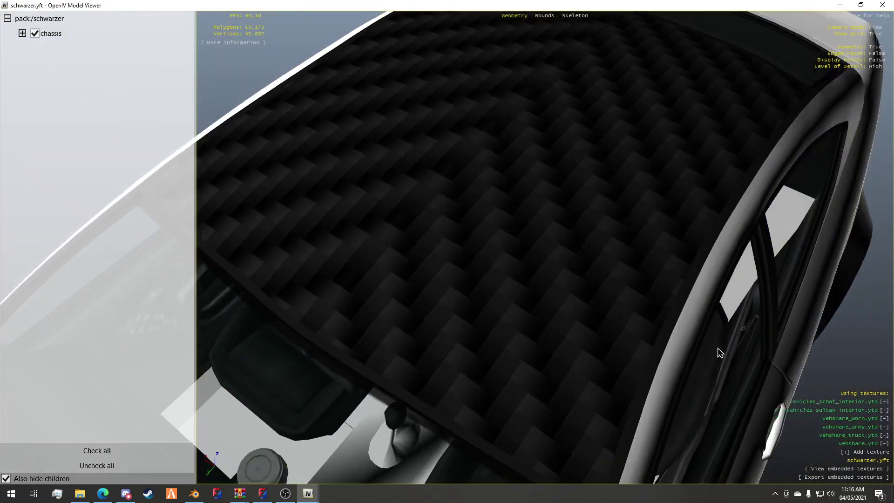
scroll(553, 291, "down", 10)
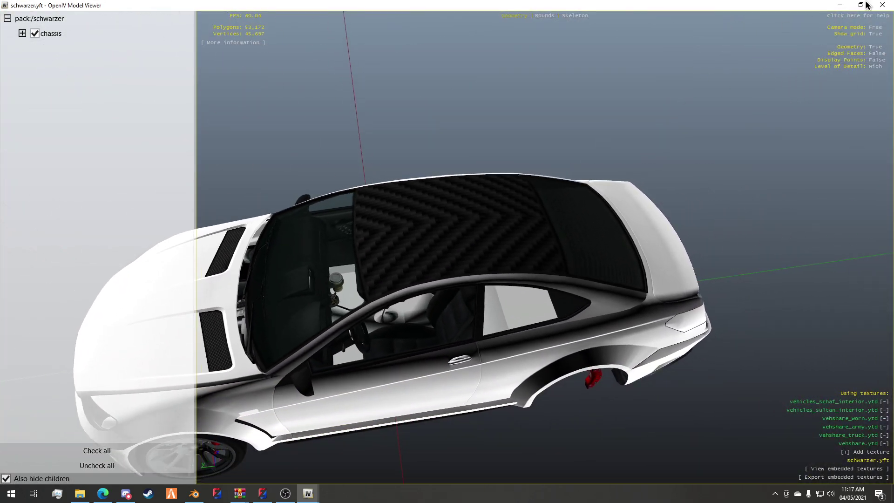
left_click(882, 5)
left_click_drag(512, 246, 418, 305)
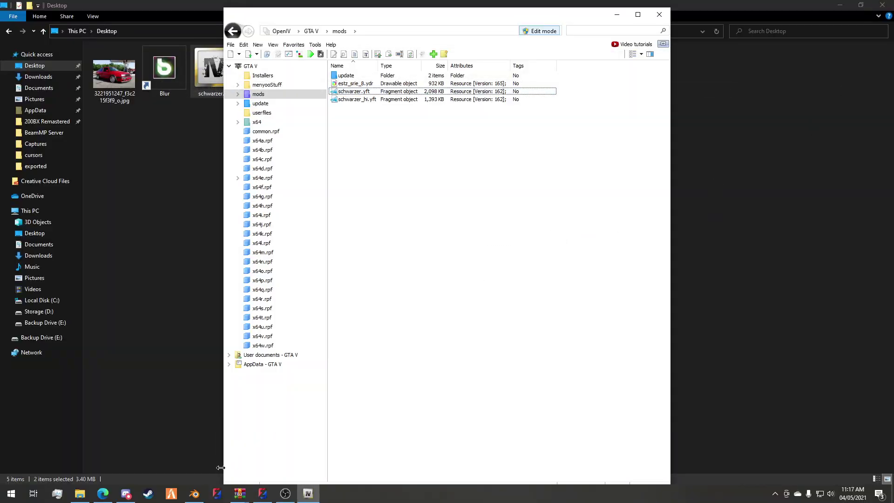
Switch back to ZModeler and apply the GTAV preset vehicle_paint3 (winter/wear overlay) to the vehicle_generic_smallspecmap [PAINT:1] material.
left_click(260, 496)
middle_click_drag(256, 391, 284, 375)
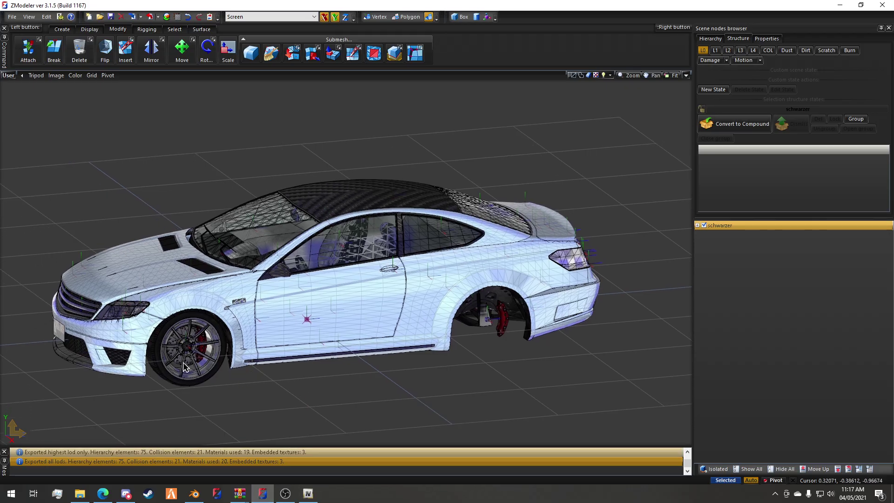
scroll(186, 357, "down", 1)
scroll(176, 364, "up", 1)
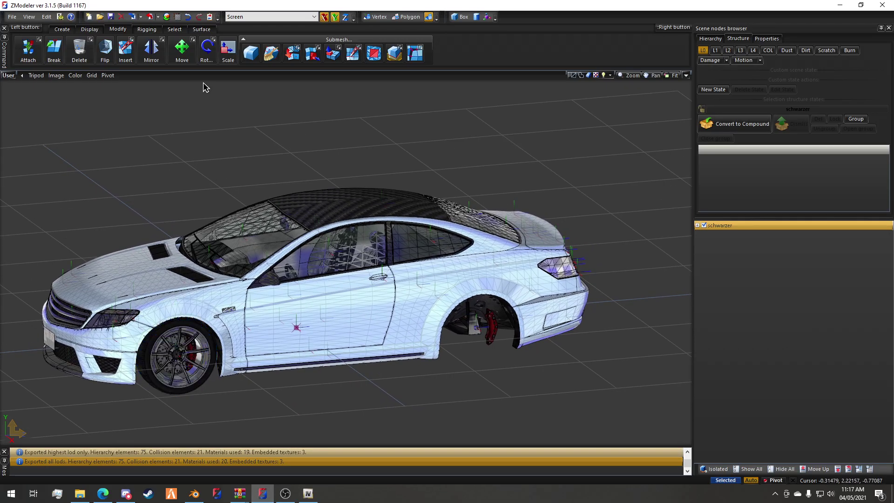
left_click(167, 16)
left_click(353, 200)
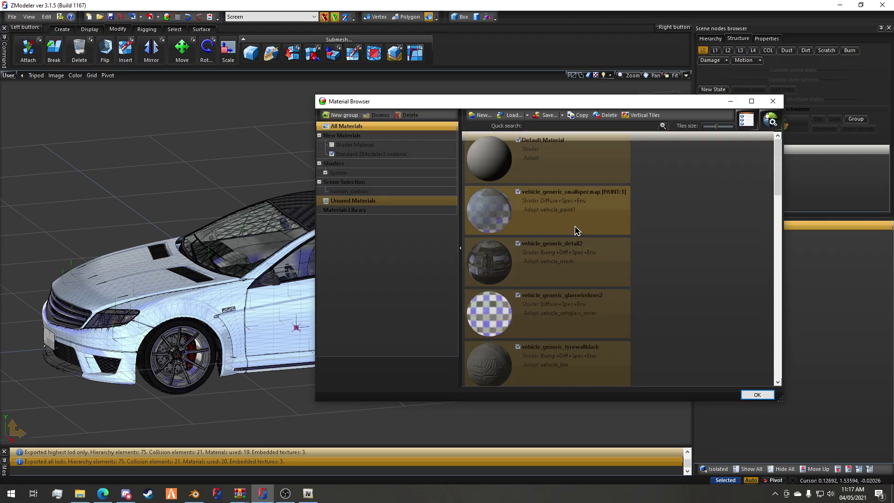
left_click(558, 198)
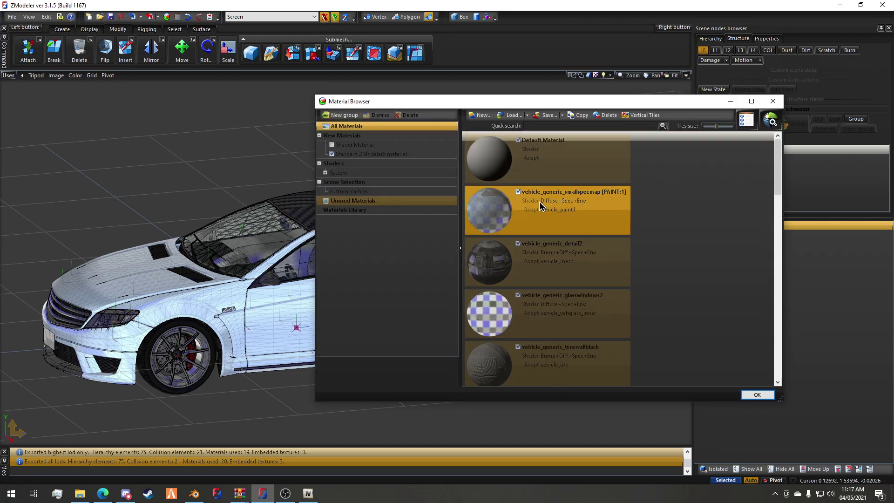
left_click(771, 120)
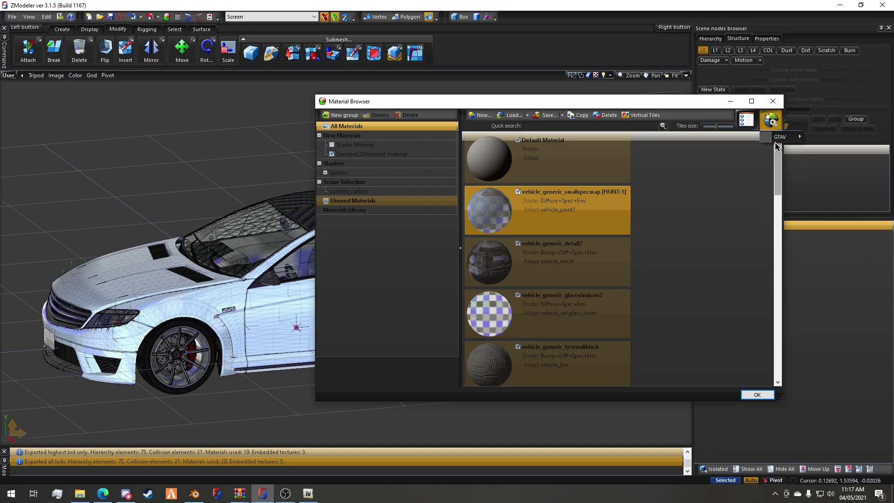
mouse_move(777, 137)
mouse_move(833, 147)
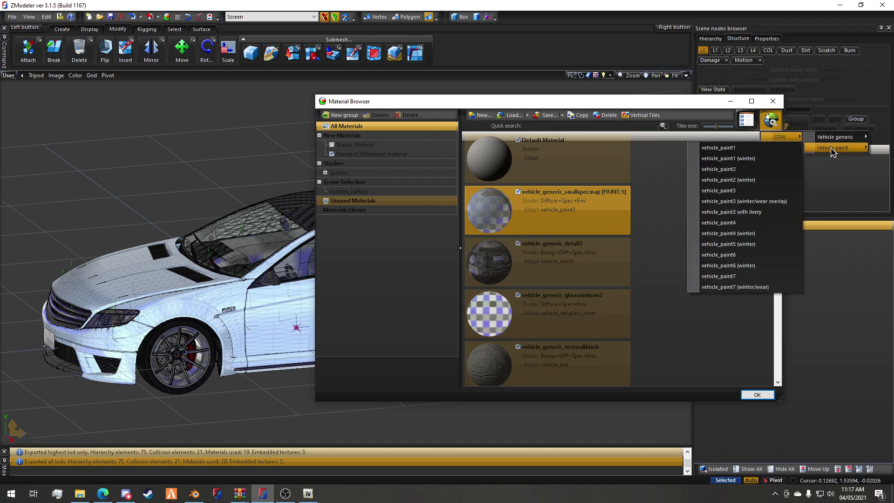
left_click(724, 201)
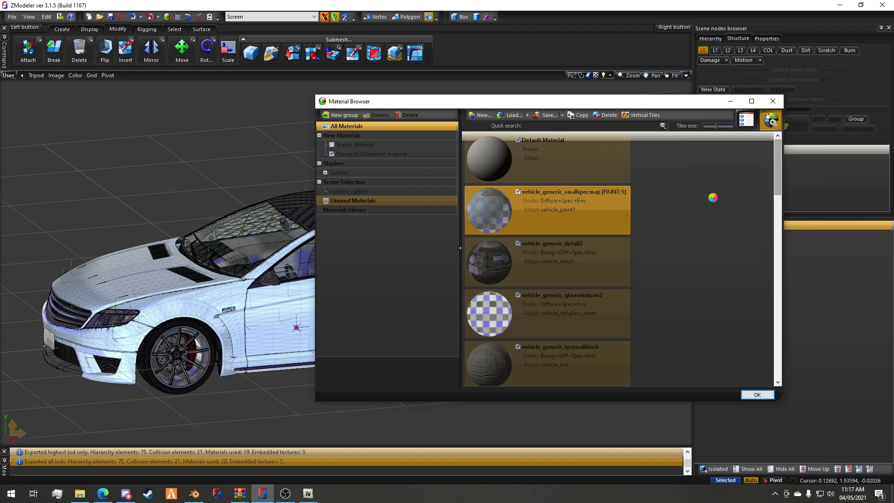
Assign carbonfiber_001 black.dds as the DETAIL2 texture map of the vehicle_generic_smallspecmap [PAINT:1] material.
double_click(498, 217)
left_click_drag(262, 11, 158, 13)
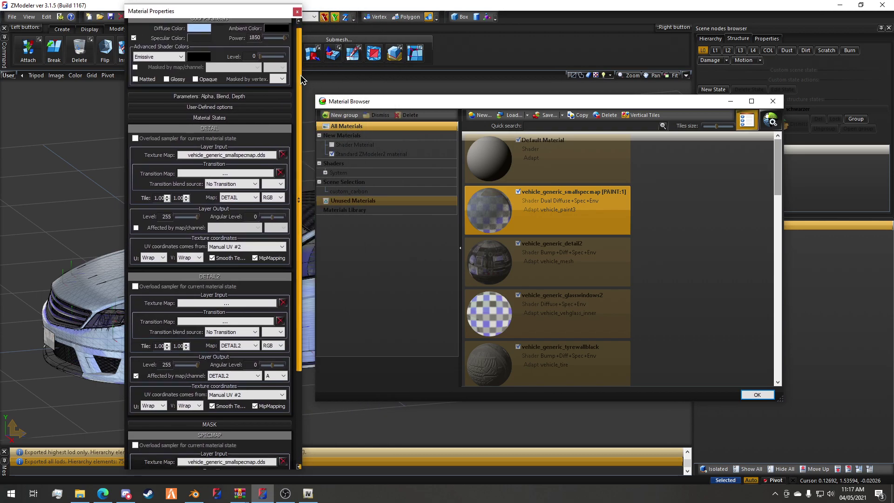
scroll(252, 186, "down", 2)
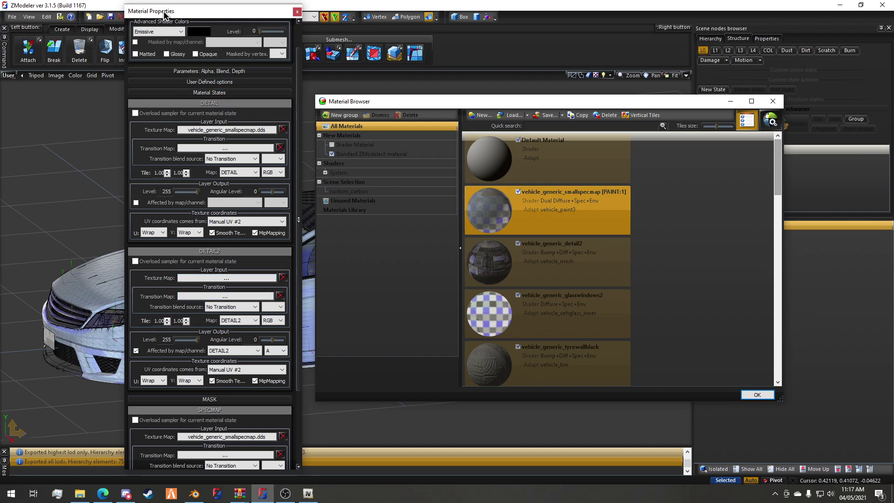
left_click_drag(162, 13, 139, 10)
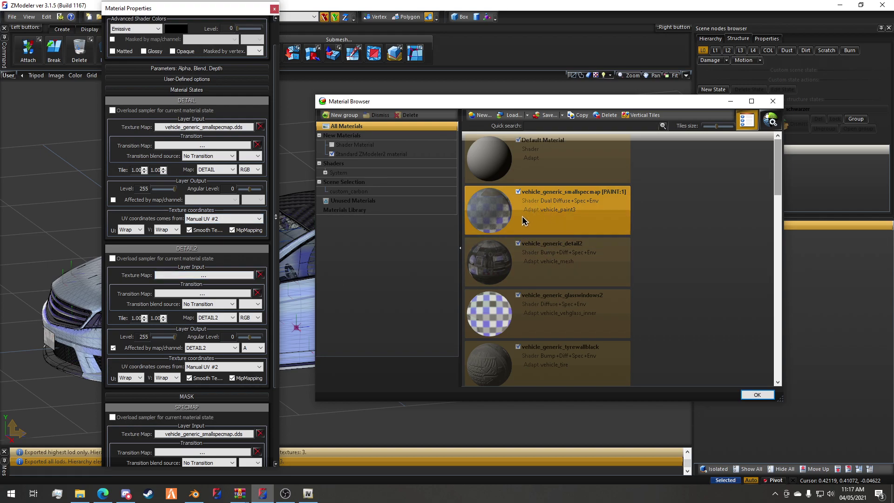
left_click(212, 278)
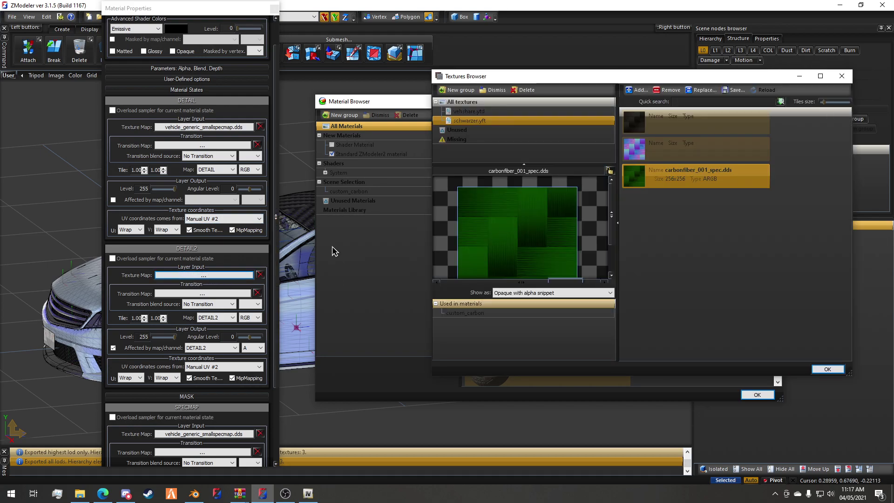
left_click(842, 76)
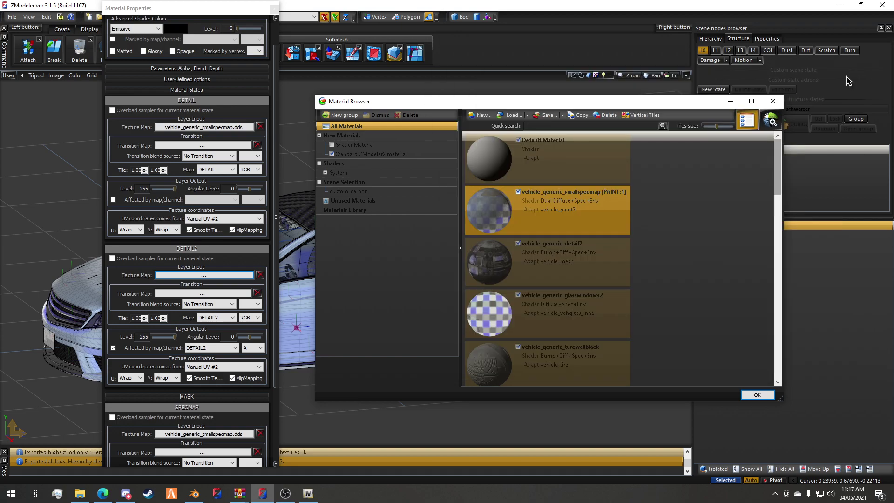
left_click(198, 278)
left_click(198, 279)
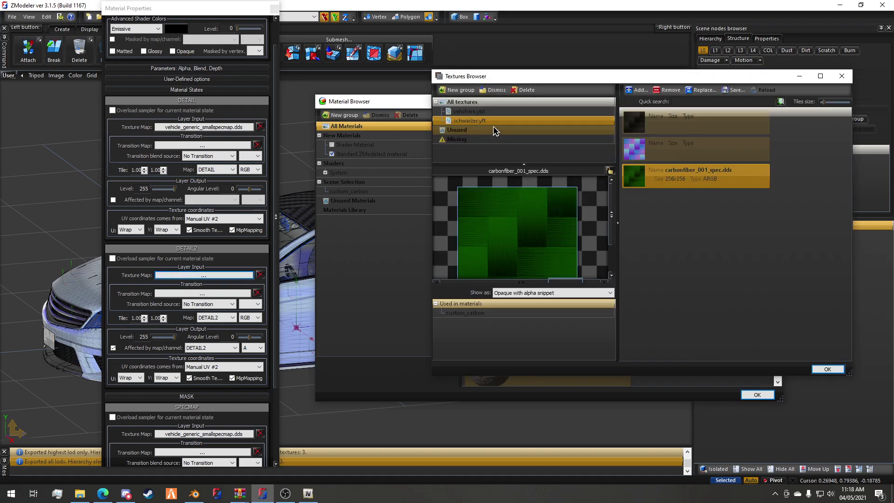
left_click(468, 111, "ctrl")
left_click(653, 122)
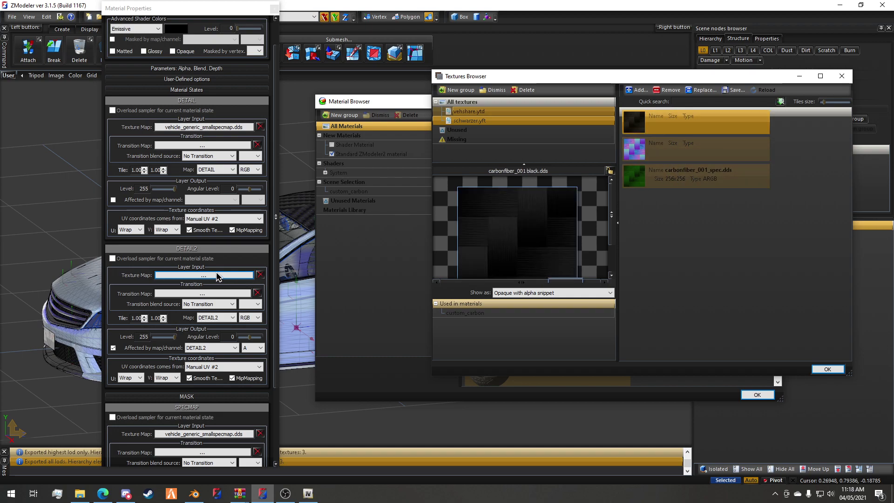
left_click(828, 368)
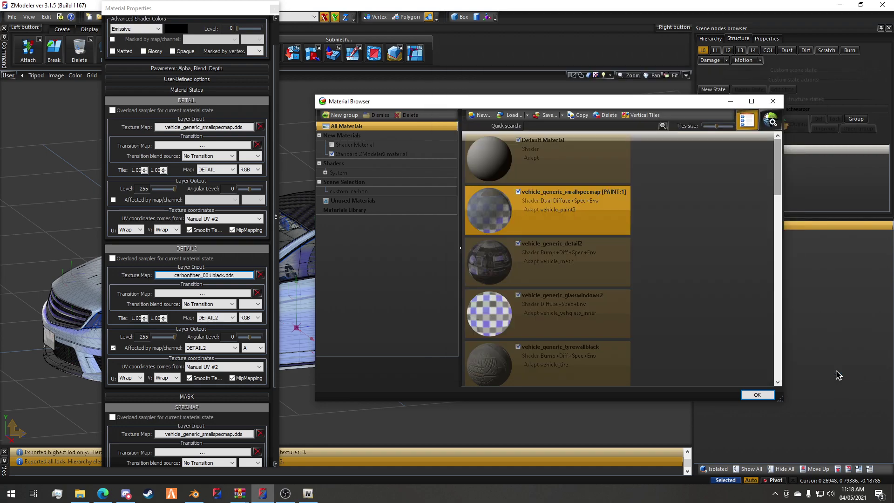
left_click(275, 10)
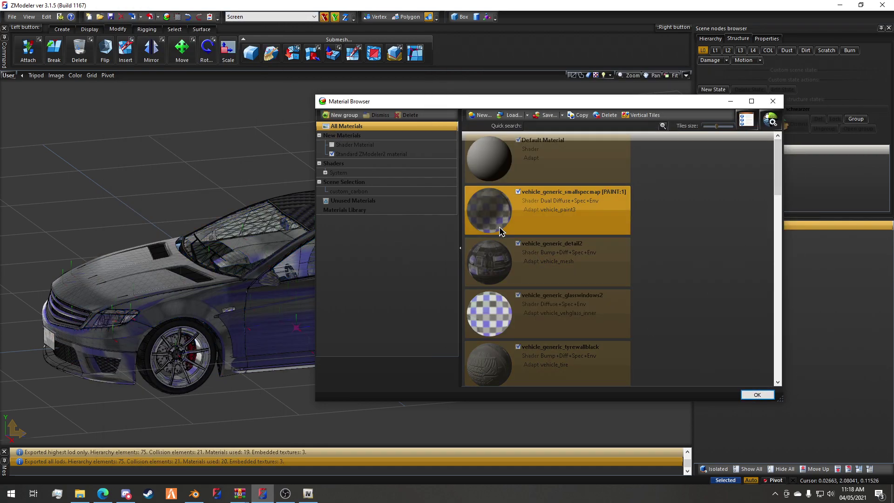
Reopen the paint material's DETAIL2 texture selection, browse the vehshare.ytd textures, and close the browsers without changing the map.
double_click(494, 206)
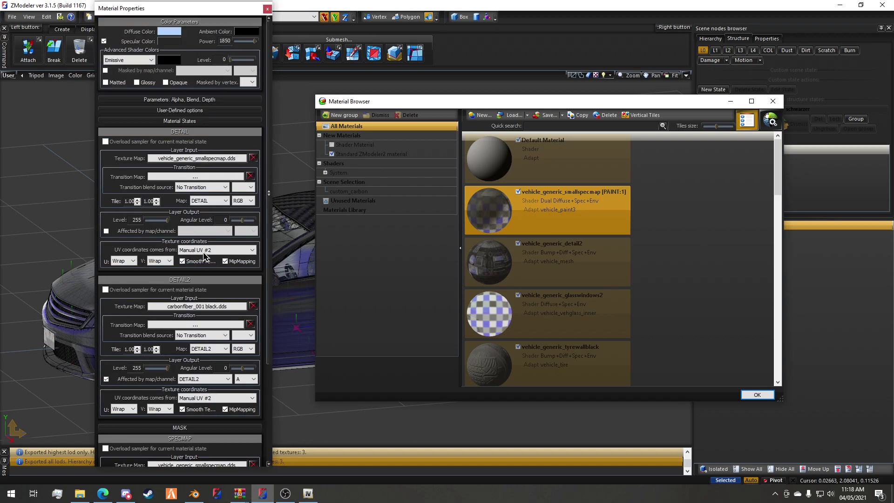
left_click(200, 306)
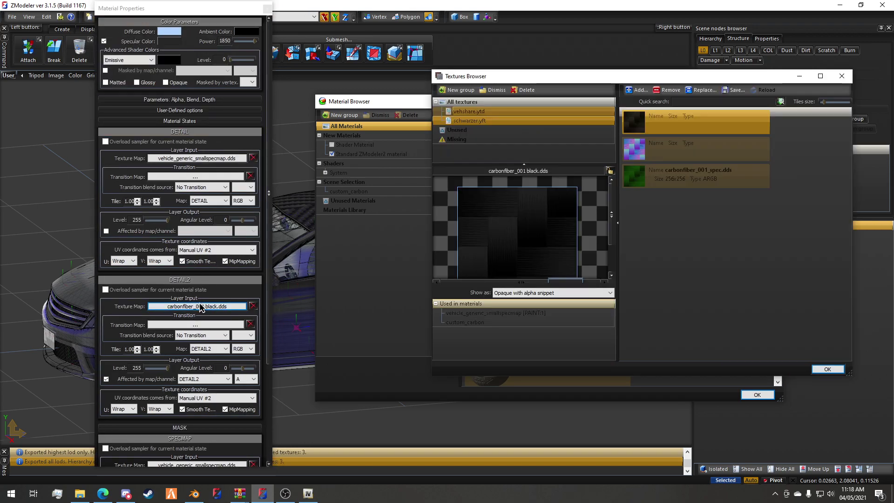
left_click(491, 112)
left_click(470, 120, "ctrl")
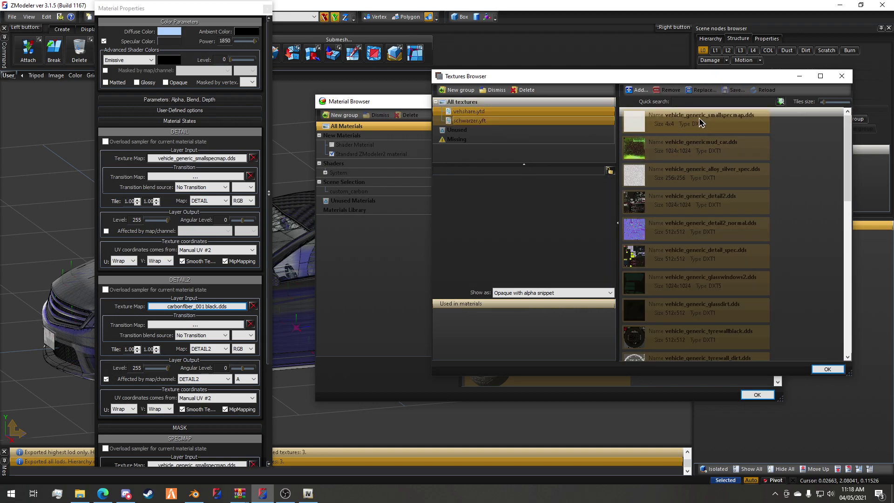
scroll(707, 247, "down", 5)
scroll(713, 240, "up", 10)
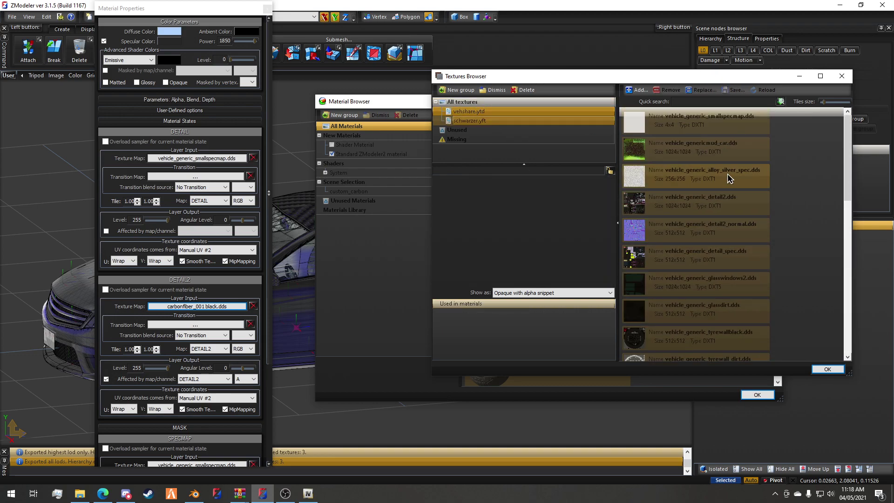
left_click(842, 78)
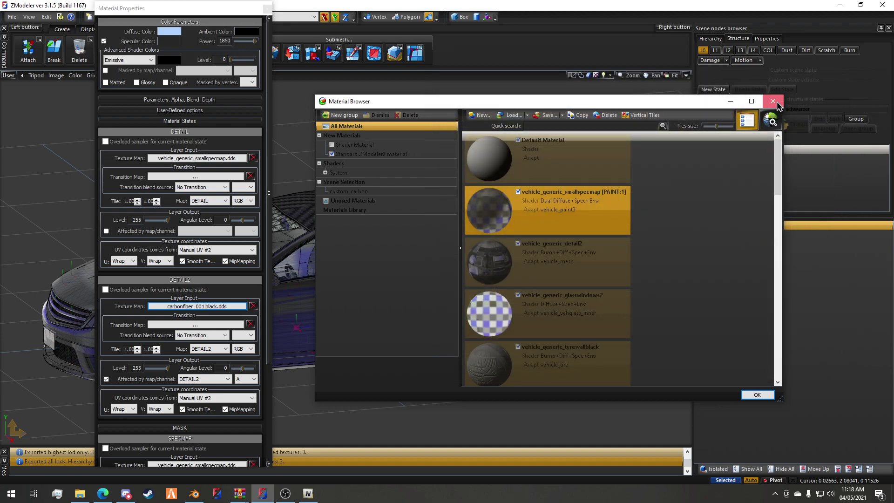
left_click(777, 102)
scroll(293, 355, "up", 4)
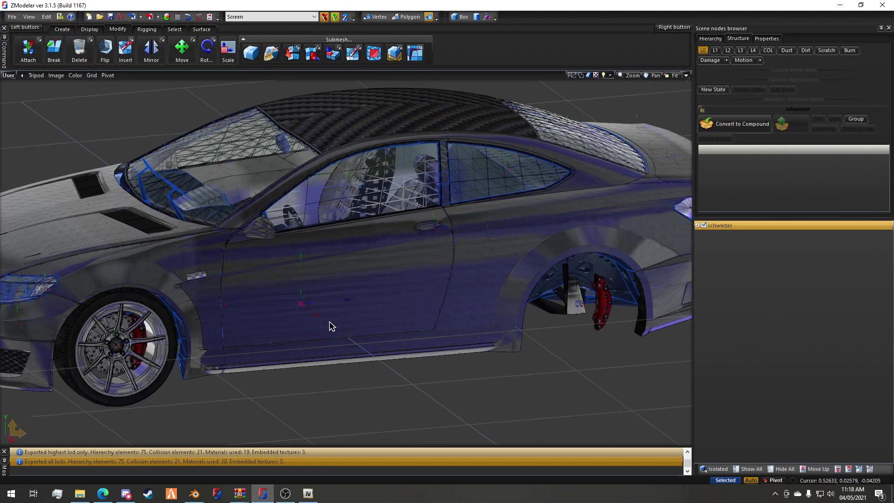
scroll(332, 321, "down", 4)
scroll(383, 373, "down", 2)
scroll(465, 335, "up", 2)
scroll(354, 329, "down", 1)
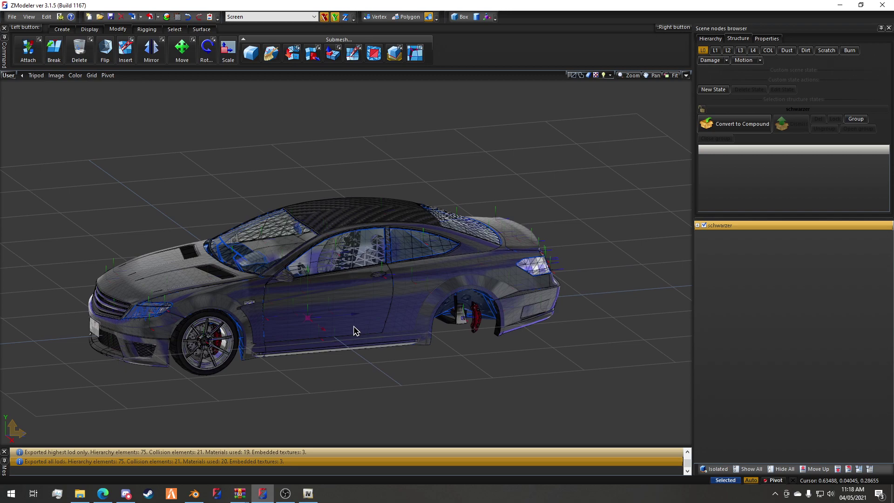